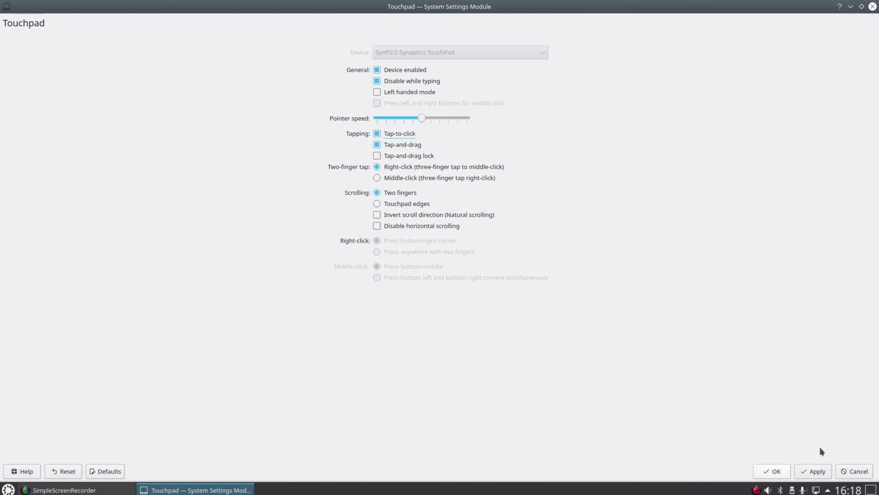
Apply the touchpad's tap-to-click setting and a pointer speed raised to two marks below the maximum, closing the settings window.
click(811, 469)
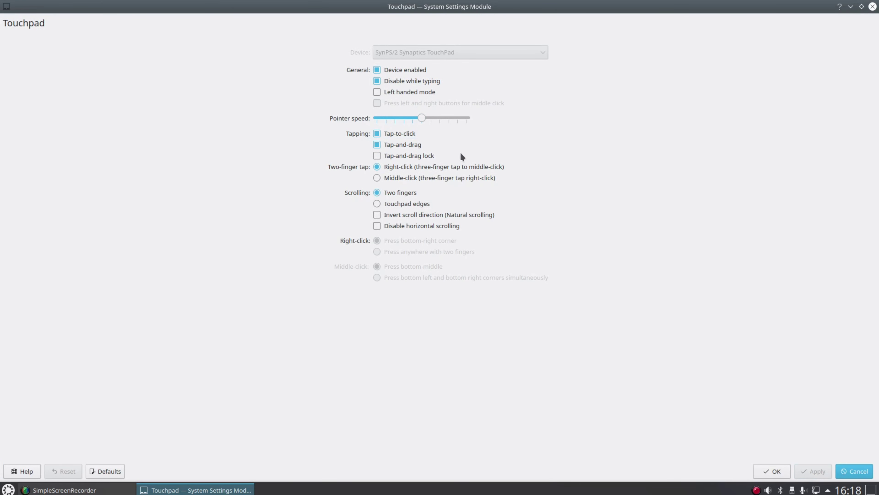
drag(423, 118, 435, 119)
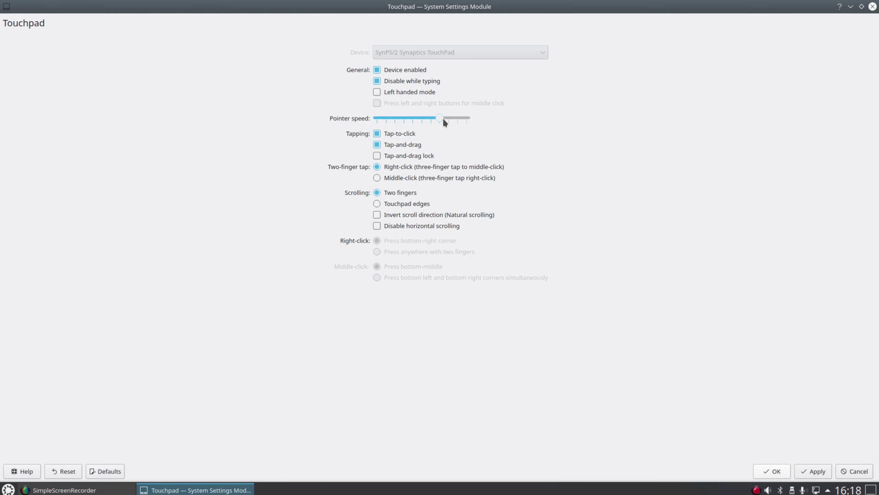
click(818, 472)
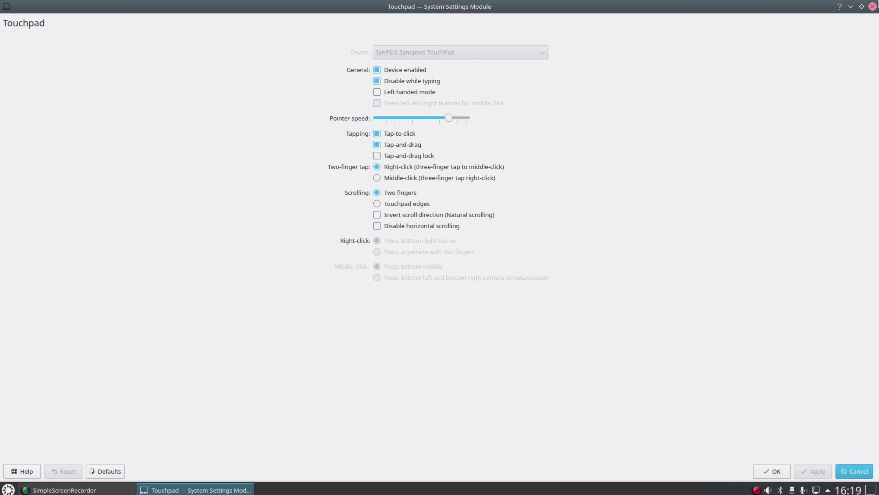
click(873, 6)
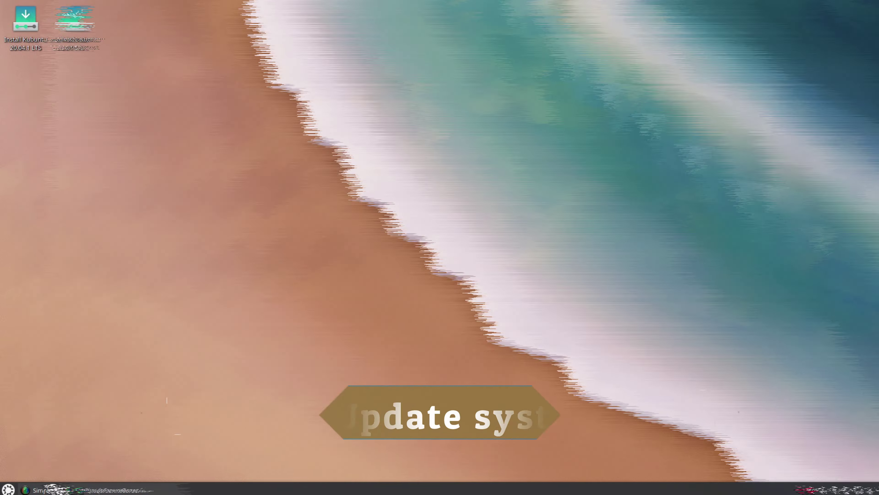
Open a Konsole terminal, maximize its window and enlarge the terminal text by several sizes.
key(super)
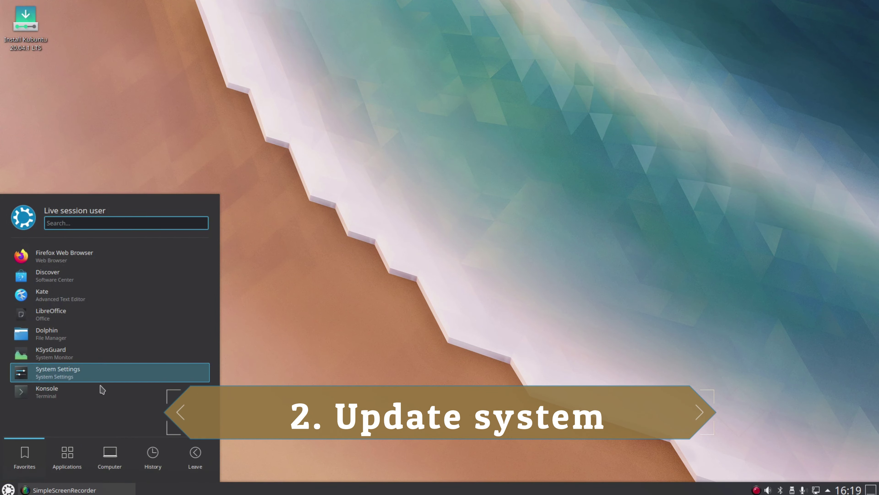
click(72, 396)
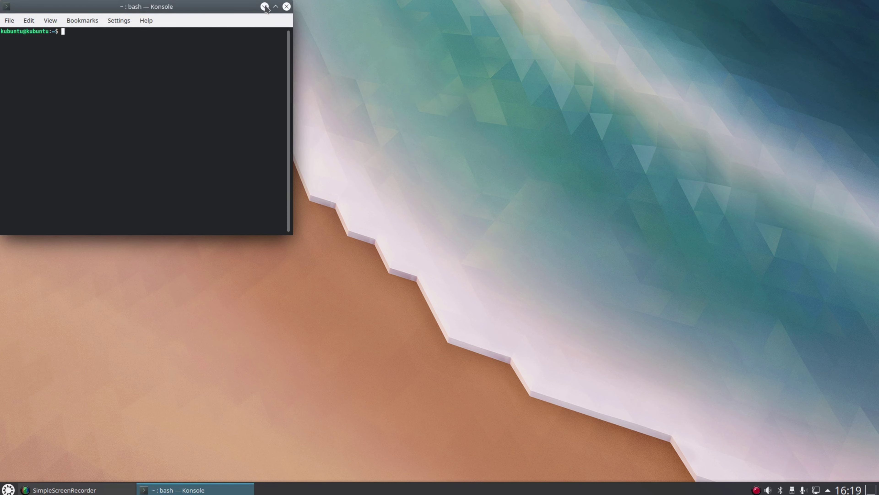
click(276, 6)
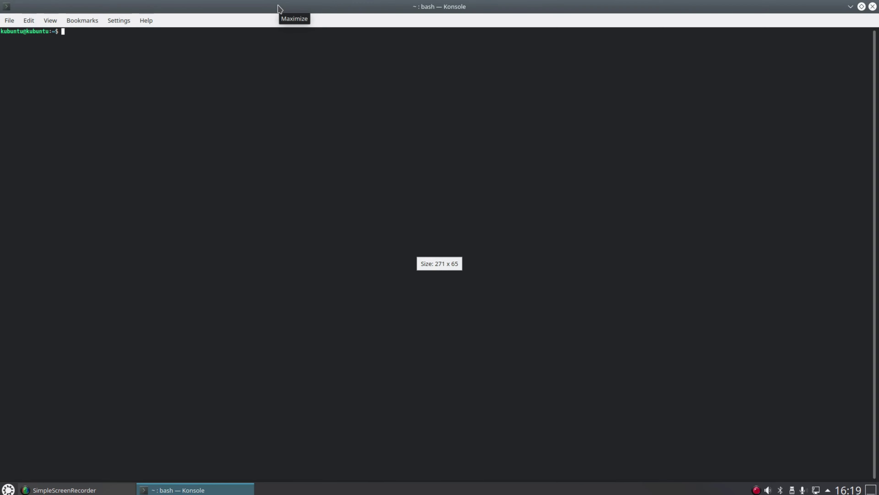
key(ctrl+plus)
key(ctrl+plus)
key(ctrl+plus)
key(ctrl+plus)
key(ctrl+plus)
key(ctrl+plus)
key(ctrl+plus)
key(ctrl+plus)
Switch to a root shell with "sudo su" and refresh the package lists with "apt update".
text(sudo su)
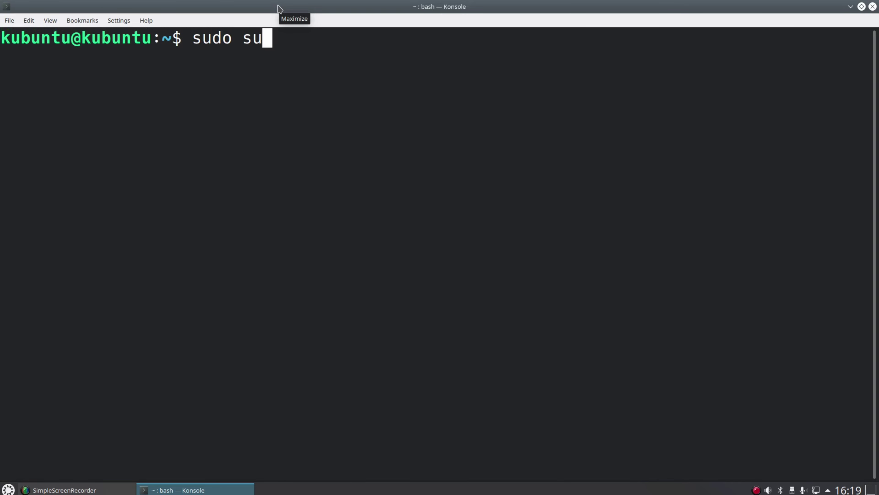
key(Return)
text(apt up)
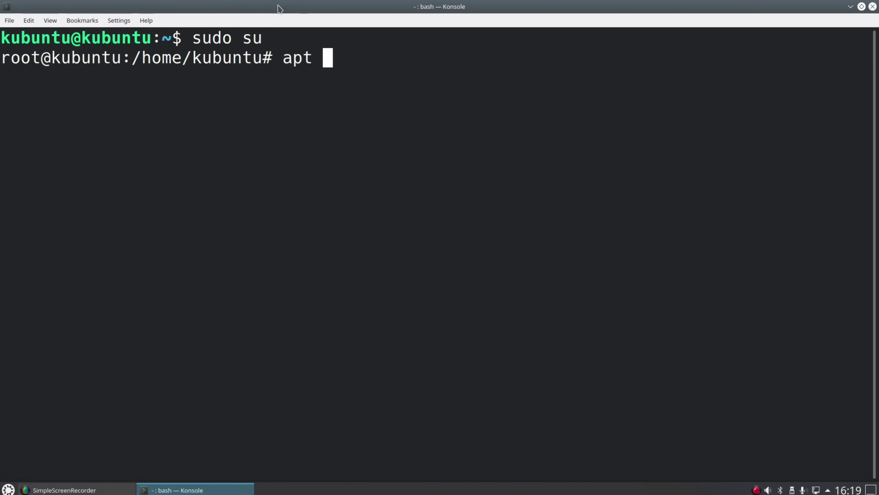
text(dfate)
key(BackSpace)
key(BackSpace)
key(BackSpace)
key(BackSpace)
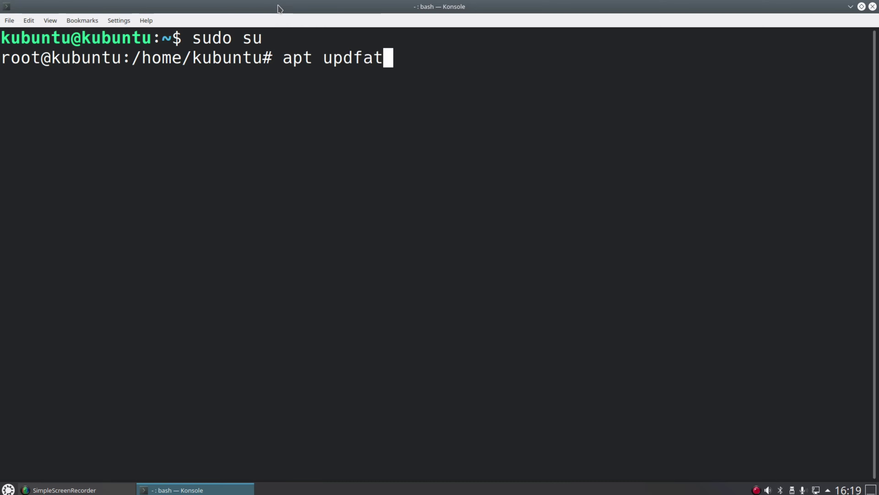
text(ate)
key(Return)
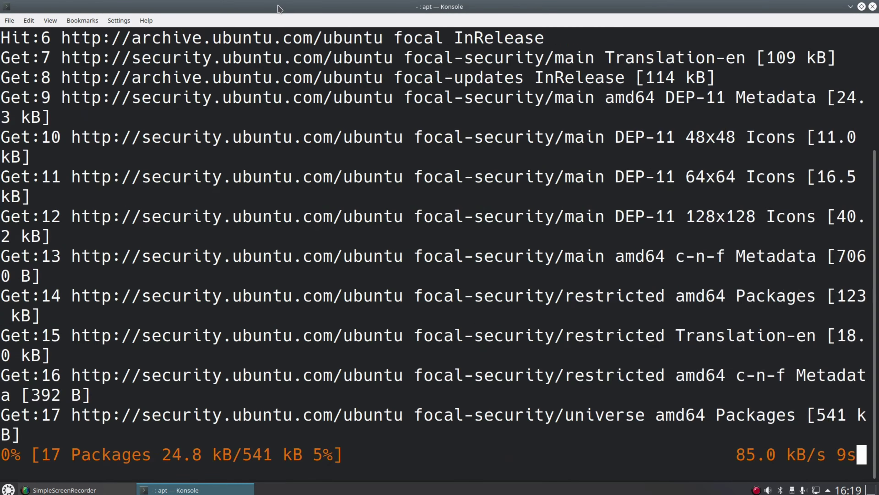
Reduce the terminal text by one size and clear the terminal output.
drag(401, 434, 156, 307)
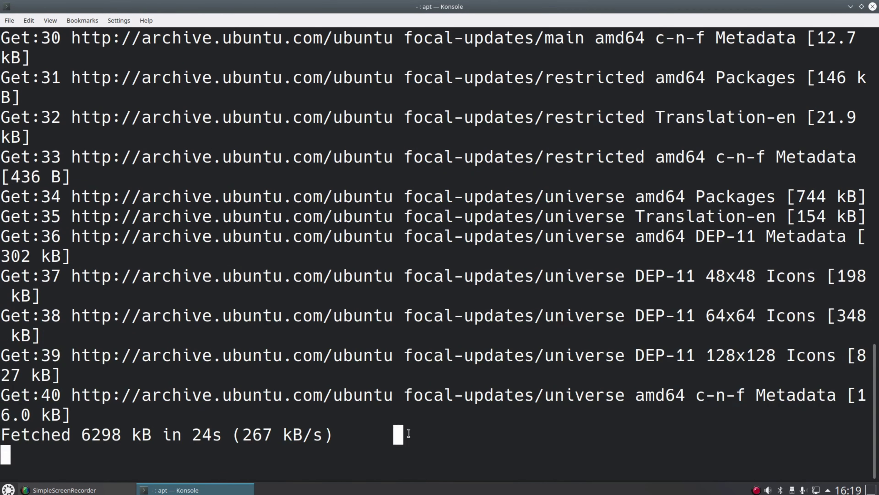
key(ctrl+minus)
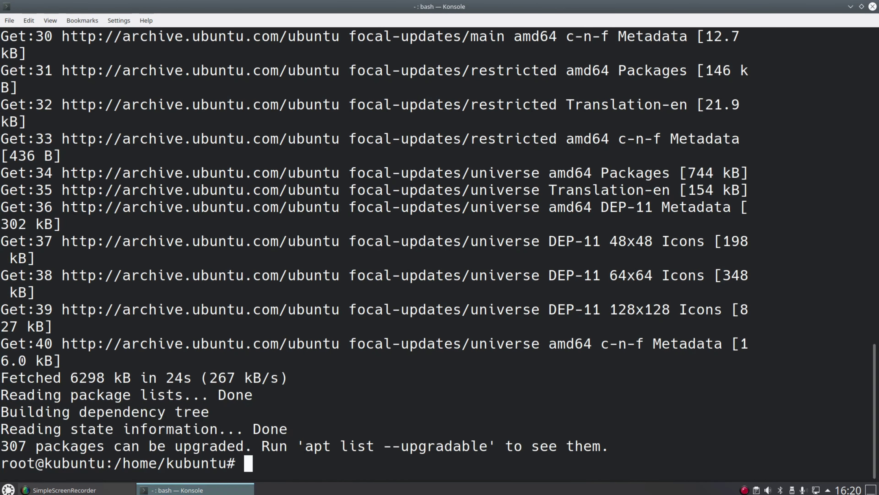
text(clear)
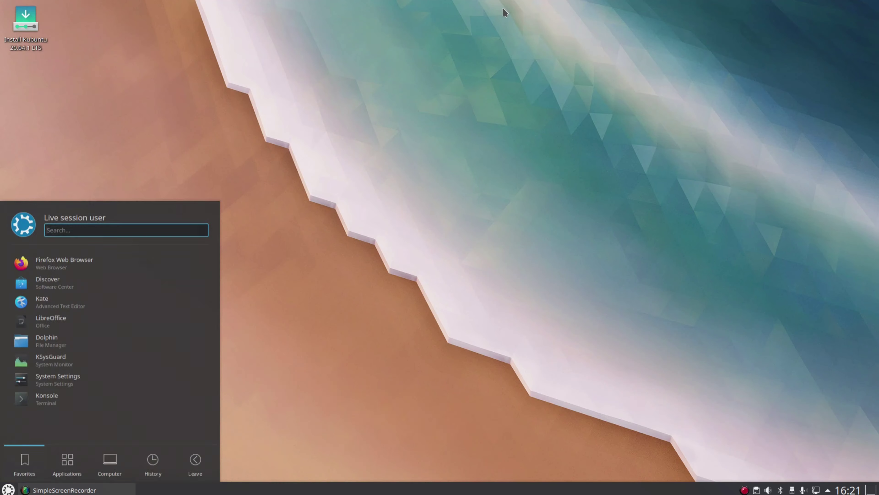
Find the terminal in the application launcher, open Konsole and enlarge its text.
text(konsole)
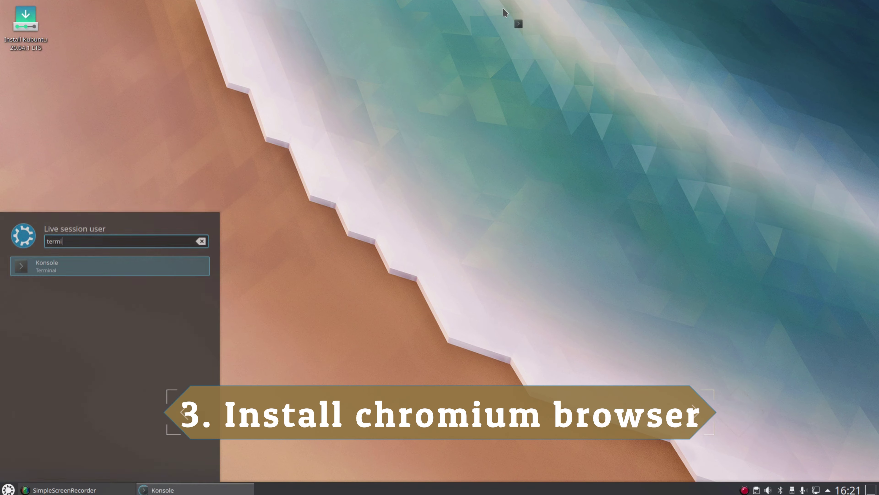
key(Return)
key(ctrl+plus)
Install the Chromium browser by running "sudo apt install chromium-browser".
text(su)
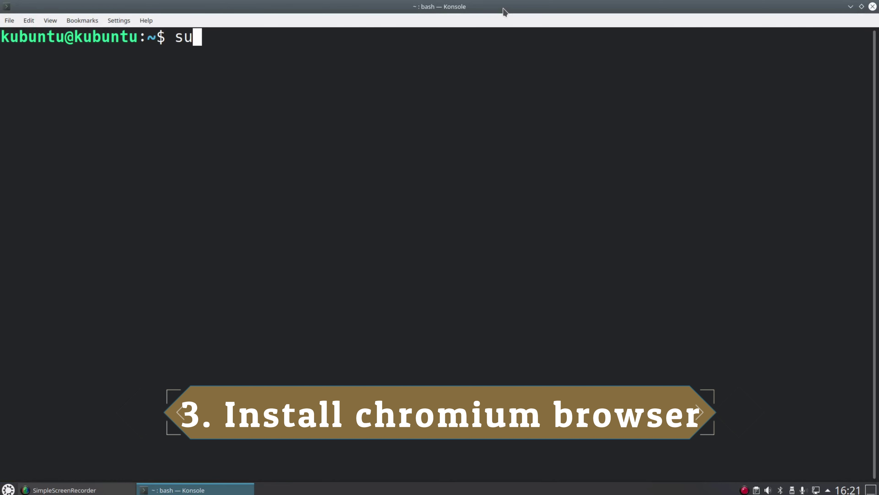
text(do apt install)
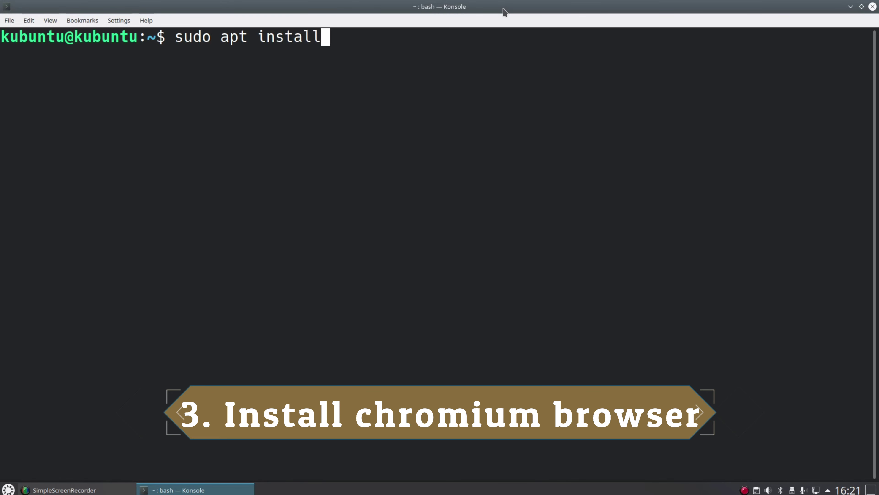
text( chromiu)
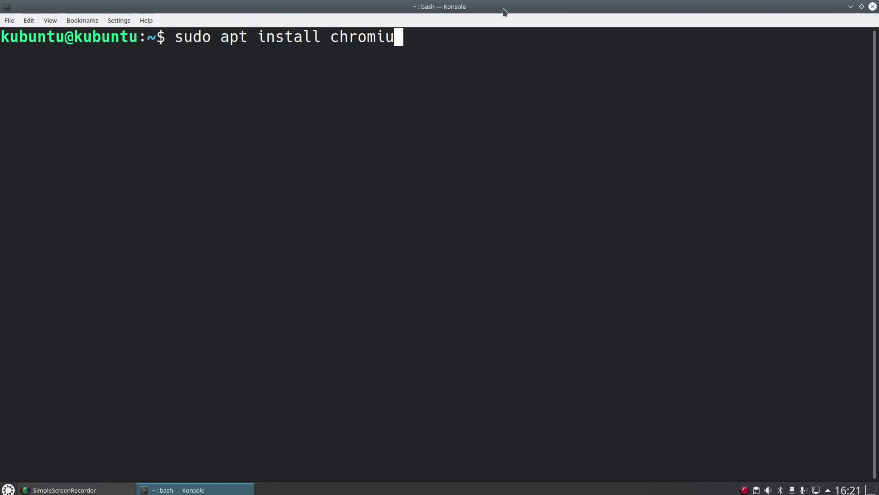
text(m-browser)
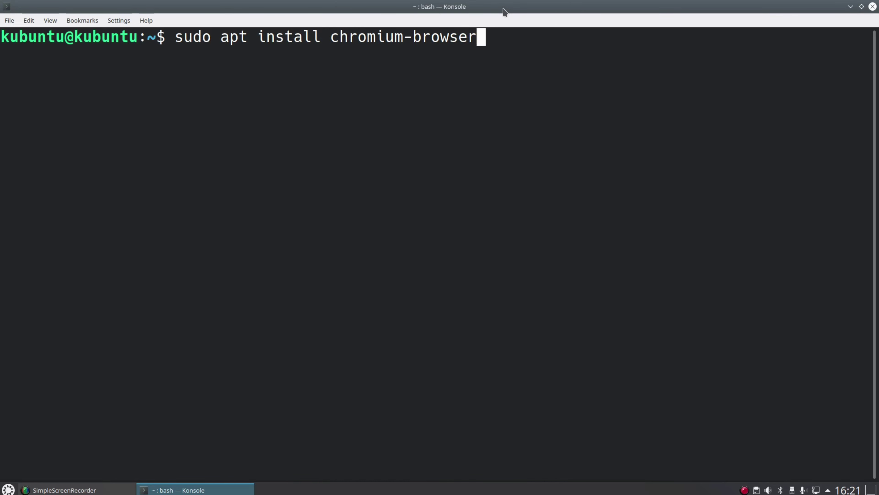
key(Return)
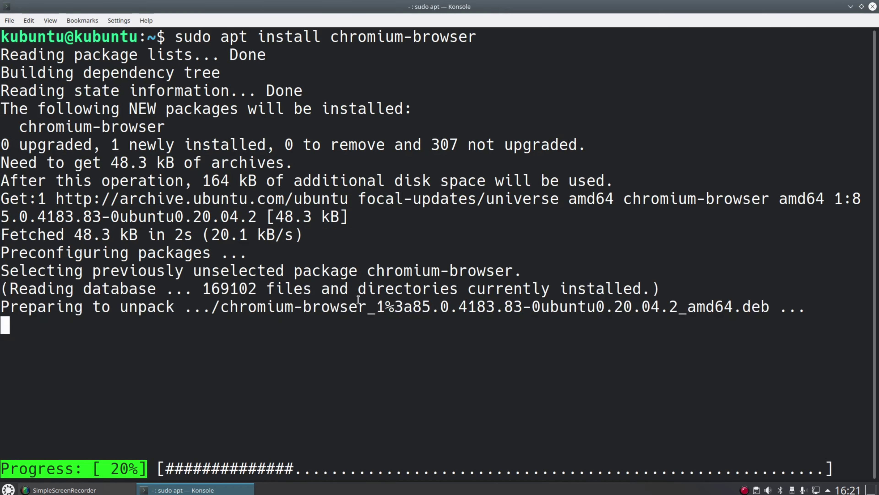
drag(532, 415, 8, 198)
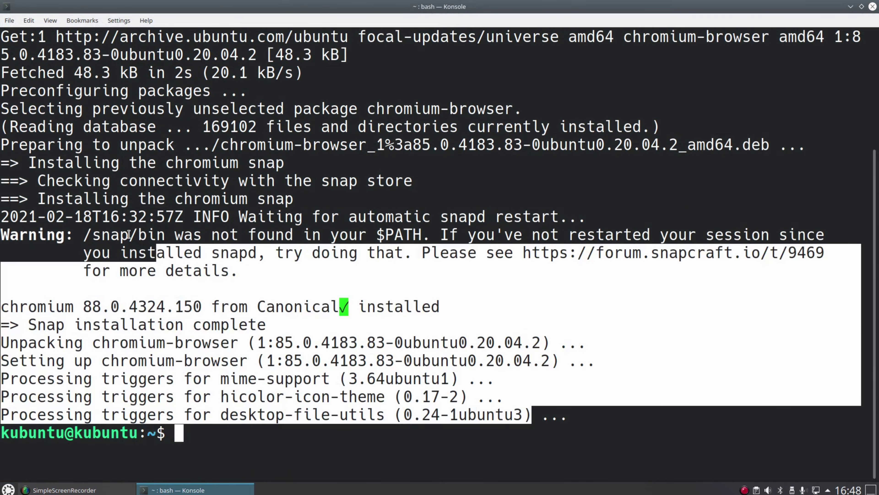
click(12, 205)
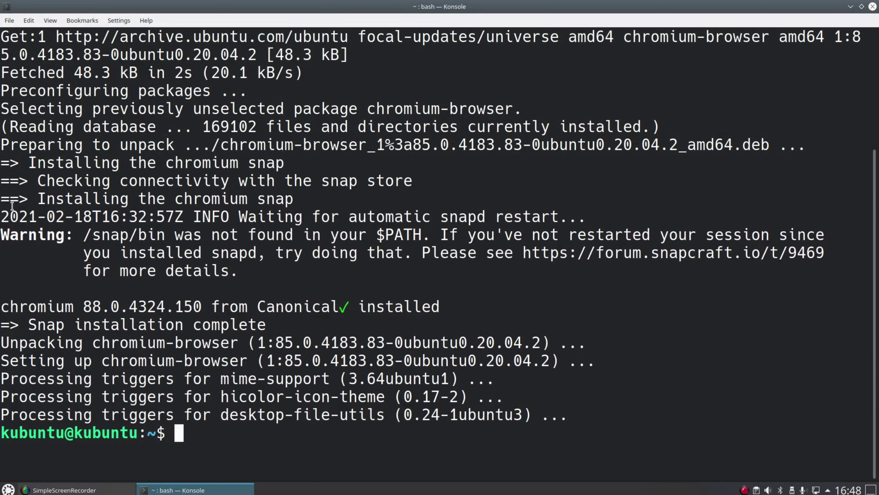
scroll(12, 206, up, 4)
scroll(12, 205, down, 4)
Search the application launcher for "ch", launch Chromium Web Browser and maximize its window.
key(super)
text(ch)
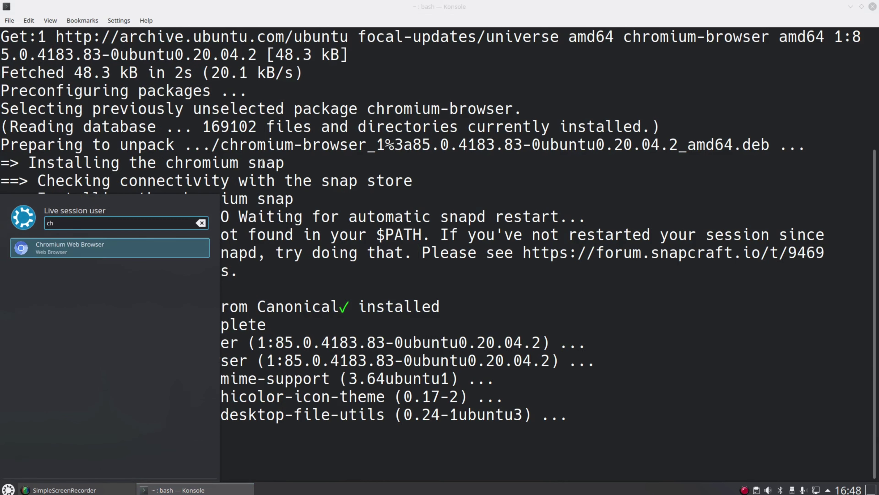
click(65, 251)
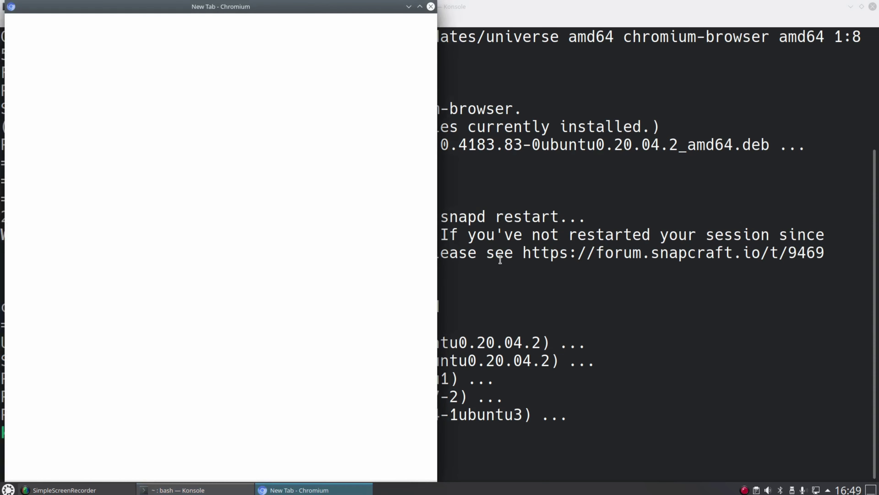
click(420, 7)
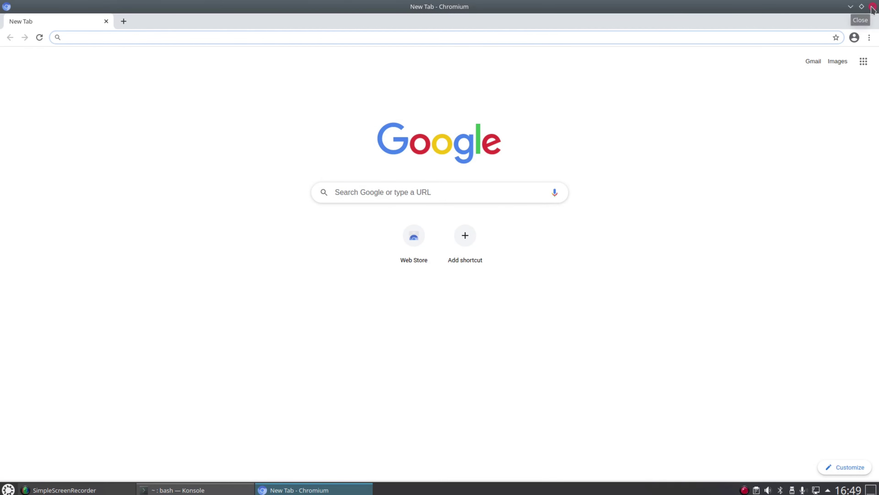
Close the Chromium window and end the terminal session with "exit".
click(873, 7)
text(exit)
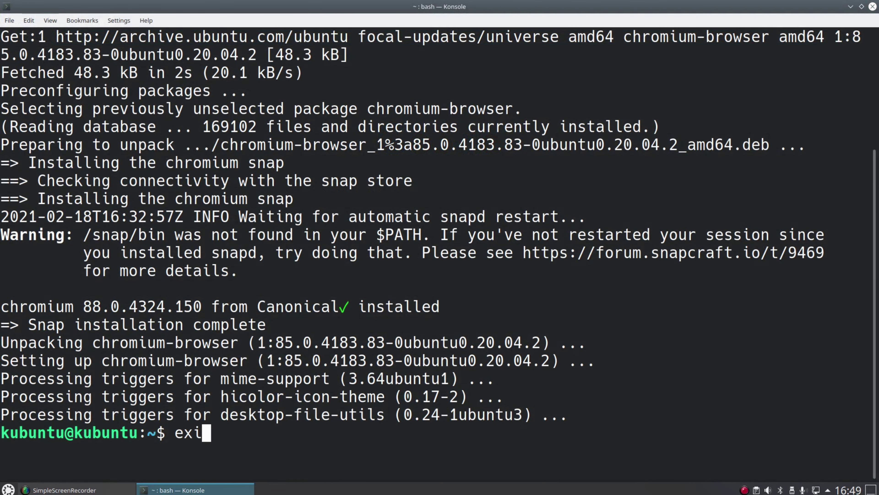
key(Return)
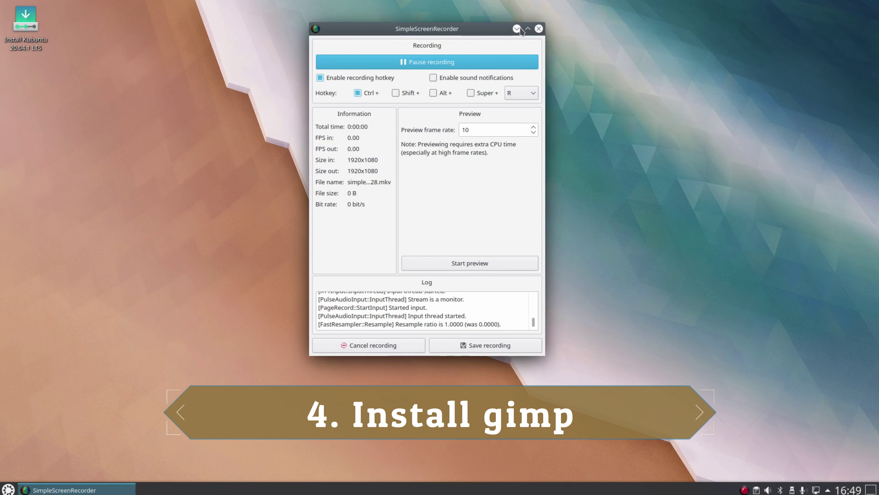
Hide the SimpleScreenRecorder window, then open a Konsole terminal and enlarge its text by several sizes.
click(527, 29)
key(super)
text(ter)
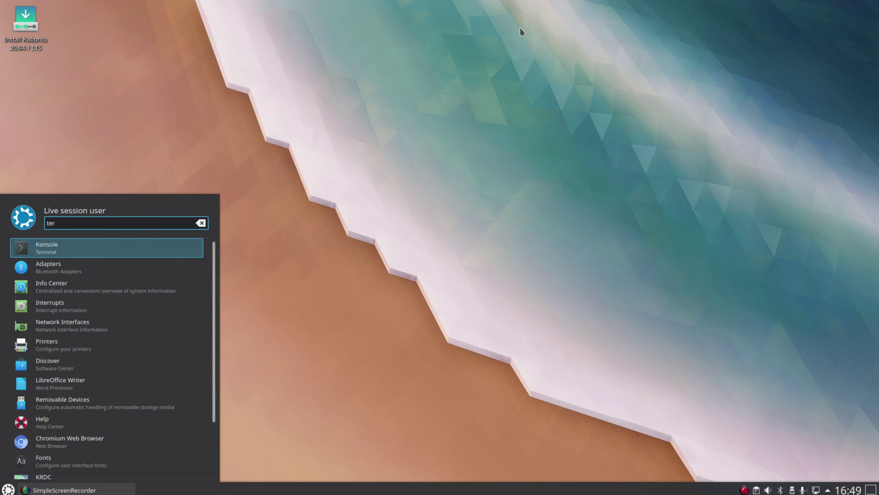
key(Return)
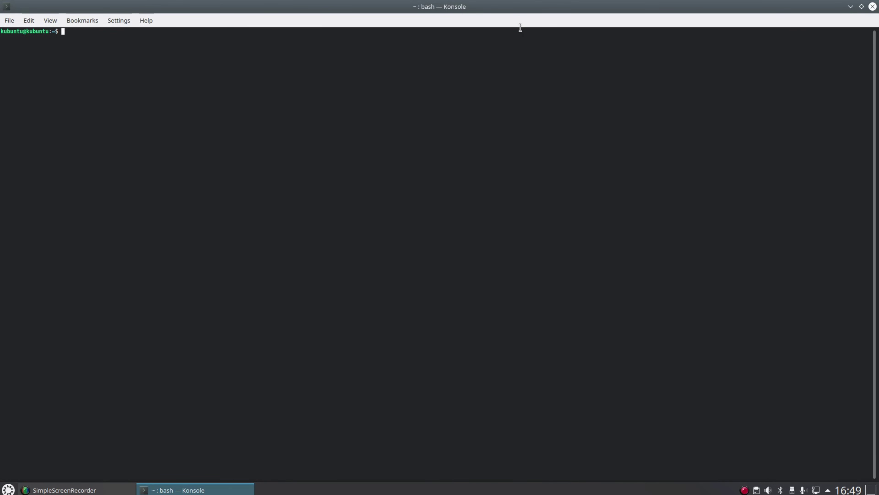
text(su)
key(ctrl+plus)
key(ctrl+plus)
key(ctrl+plus)
key(ctrl+plus)
key(ctrl+plus)
key(ctrl+plus)
Install GIMP by running "sudo apt install gimp" and accept the installation of the additional packages.
text(s)
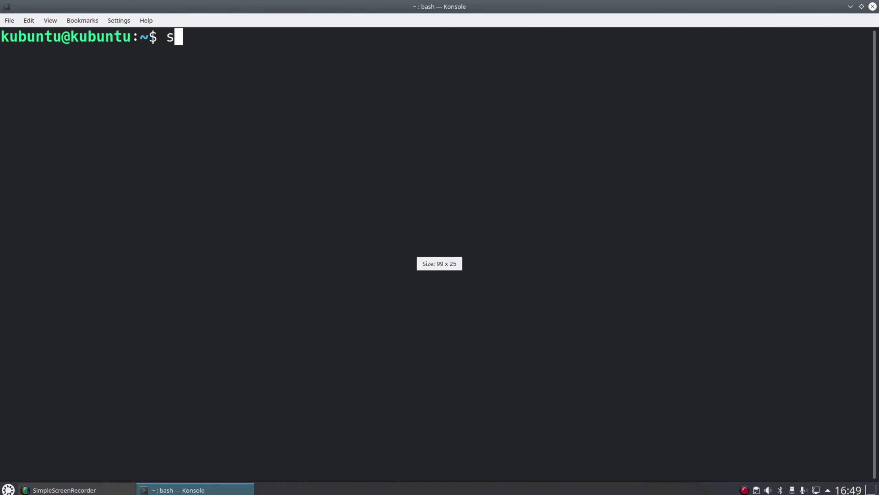
text(udo apt )
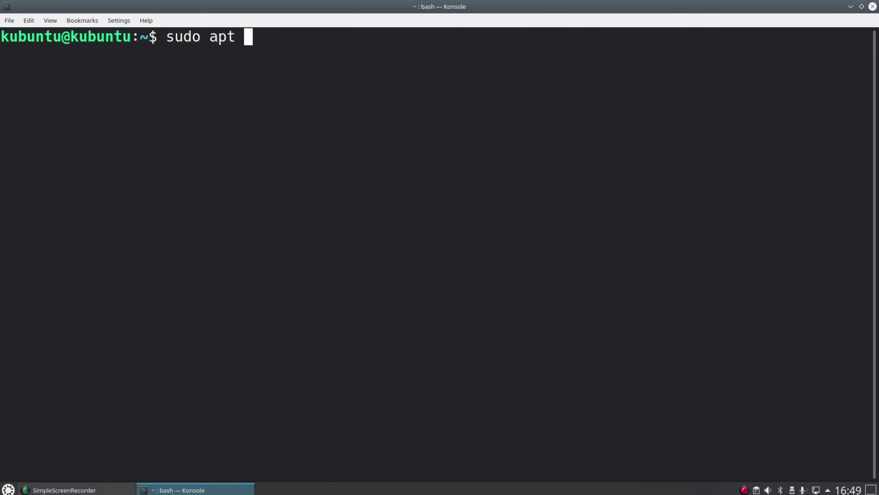
text(install )
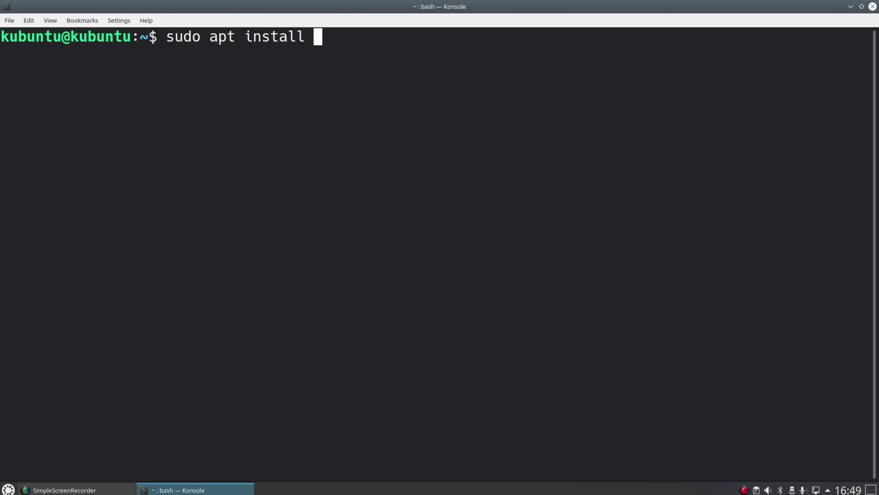
text(gimp)
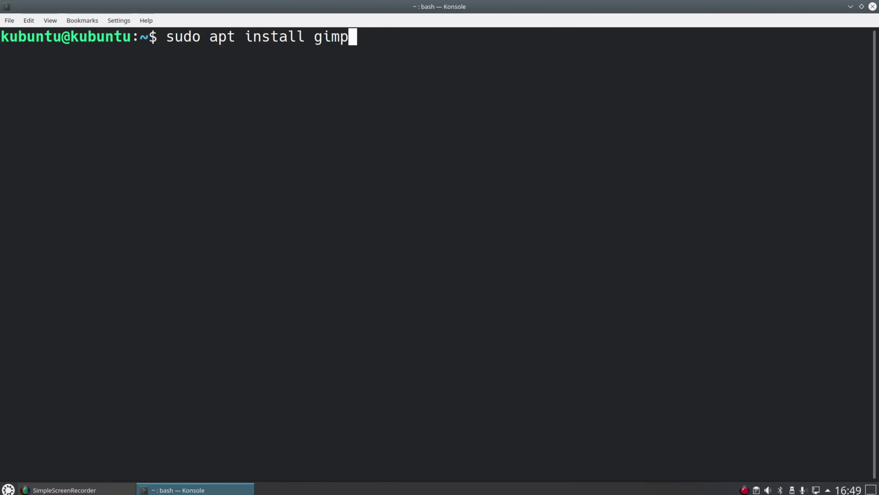
key(Return)
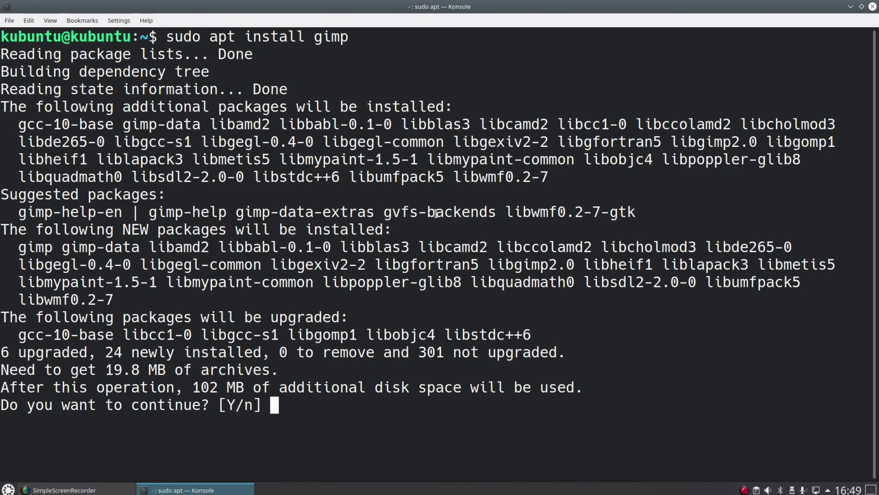
key(Return)
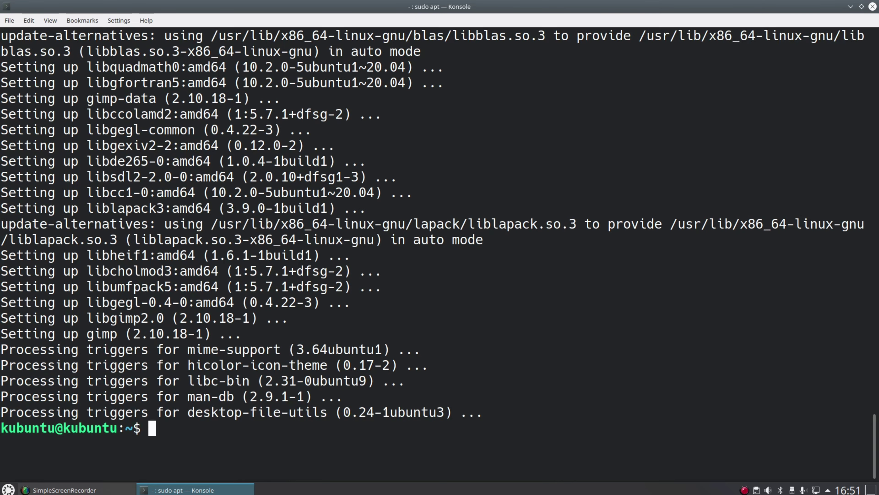
Search the application launcher for "gim", launch GNU Image Manipulation Program and browse its menus.
key(super)
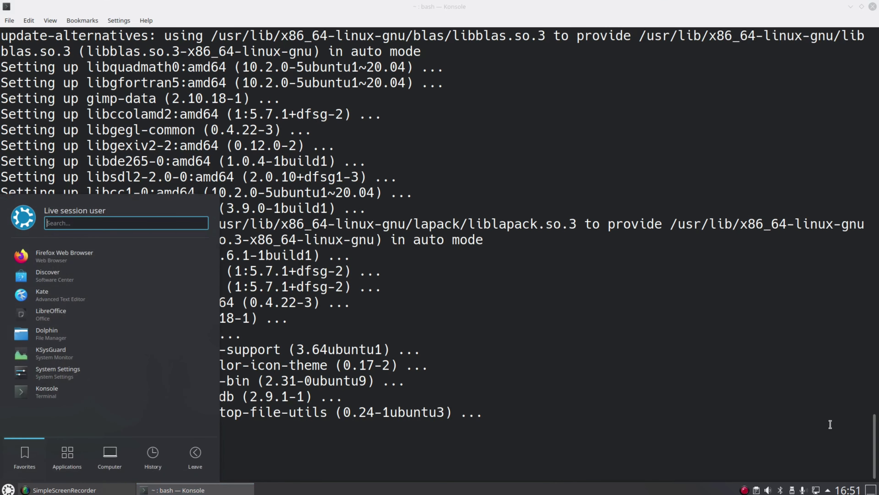
text(gim)
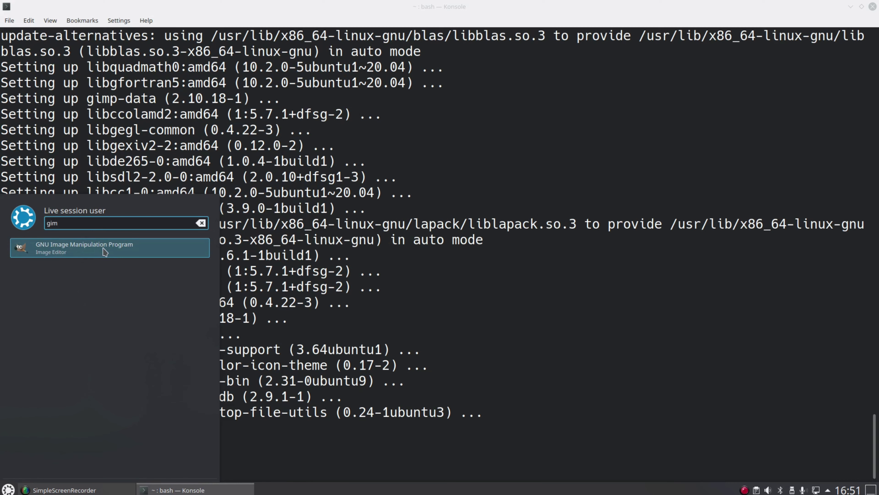
click(57, 247)
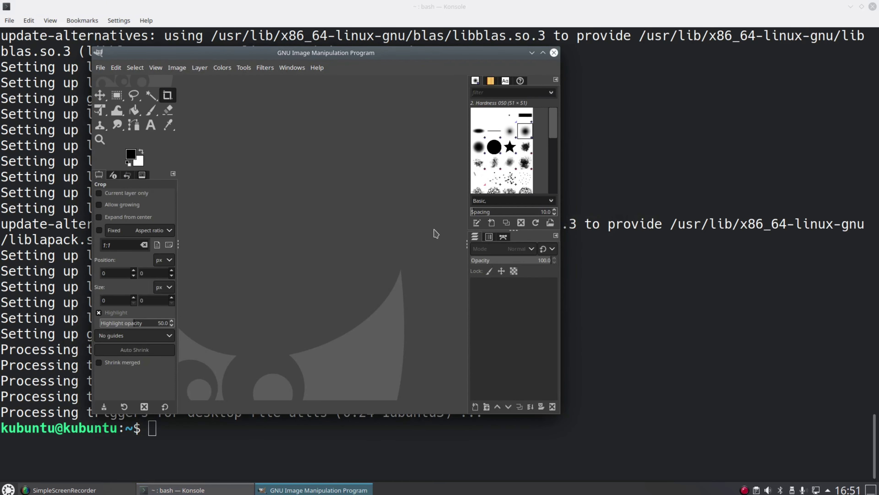
click(102, 67)
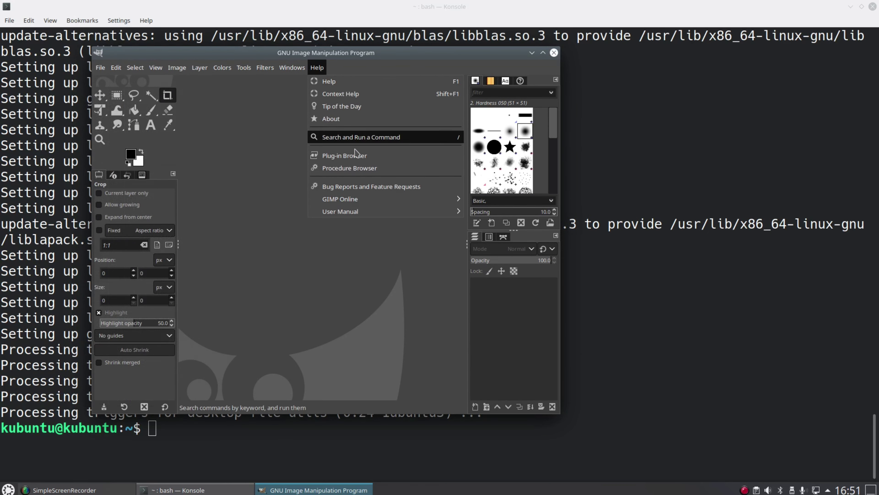
click(240, 205)
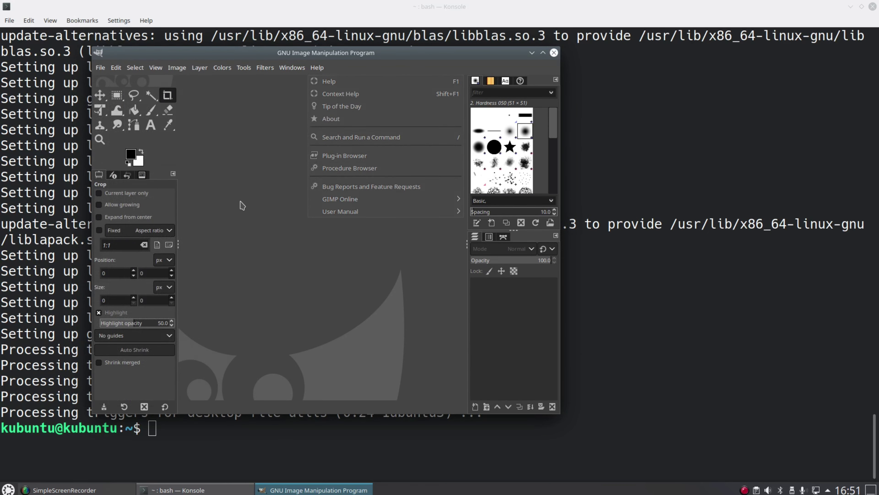
Close the GIMP window and end the terminal session with "exit".
click(554, 53)
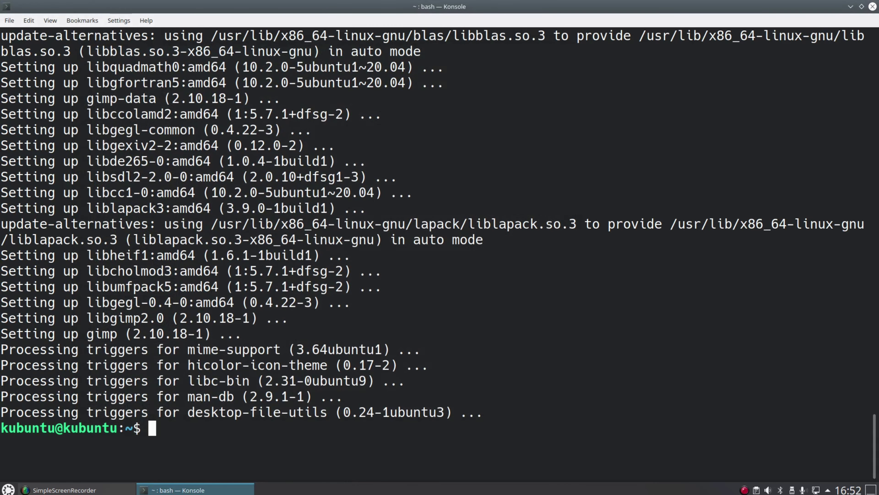
text(exit)
key(Return)
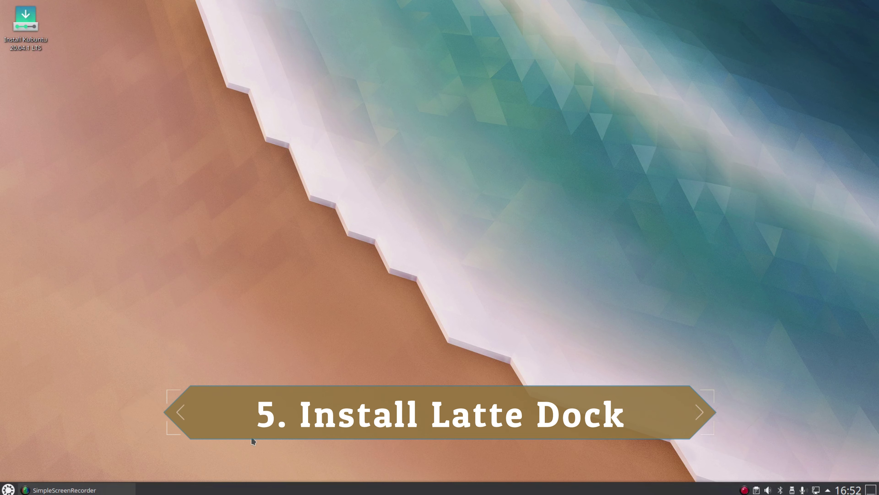
Launch Discover from the application launcher and search its catalogue for "latte".
key(super)
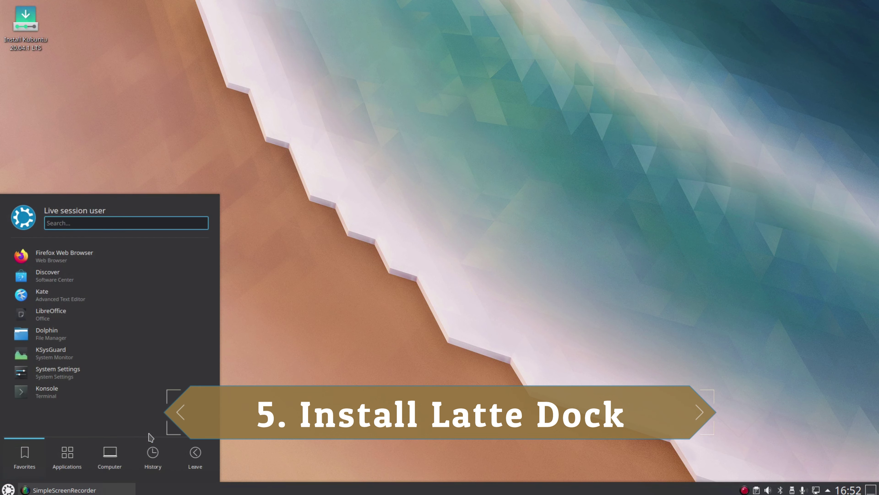
text(dis)
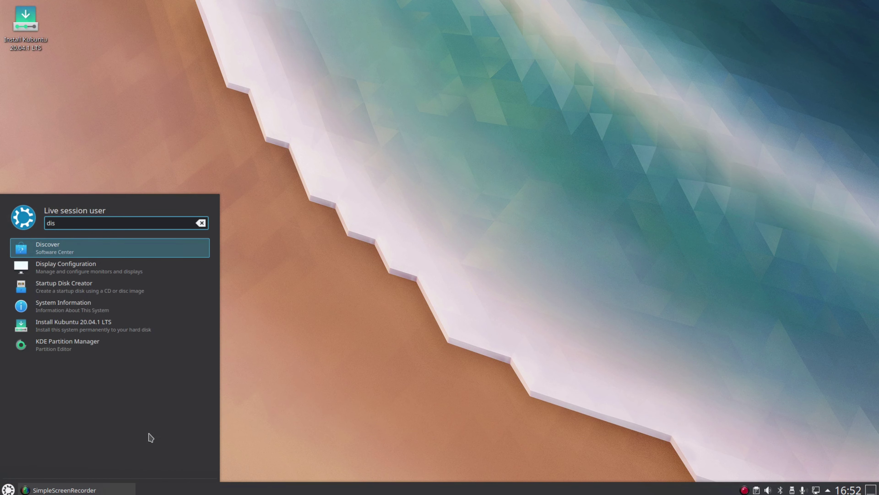
key(Return)
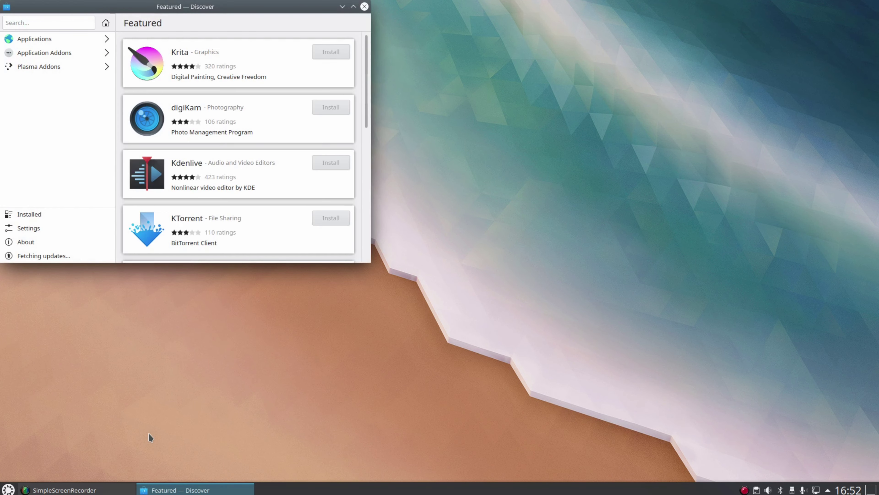
text(k)
key(BackSpace)
text(lat)
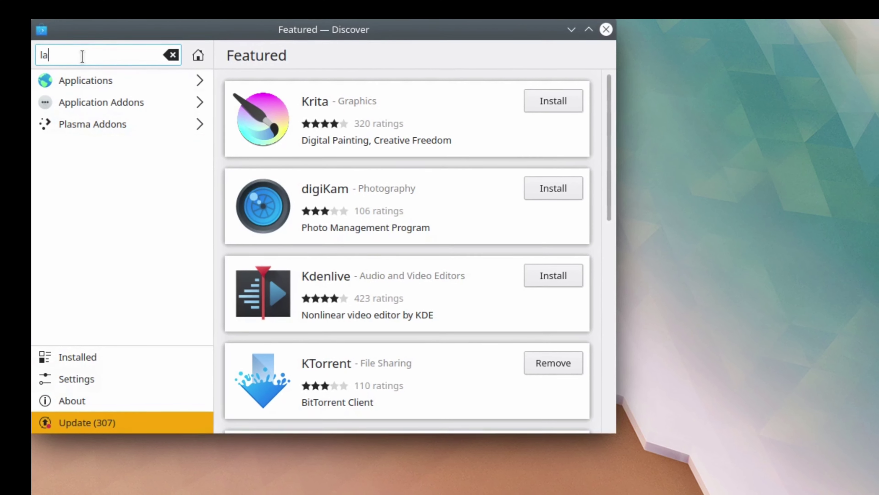
text(te)
double_click(98, 62)
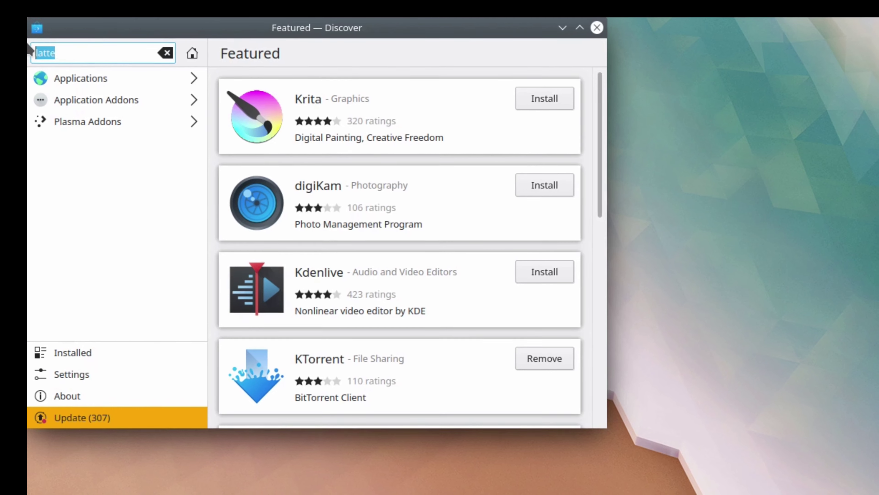
key(Return)
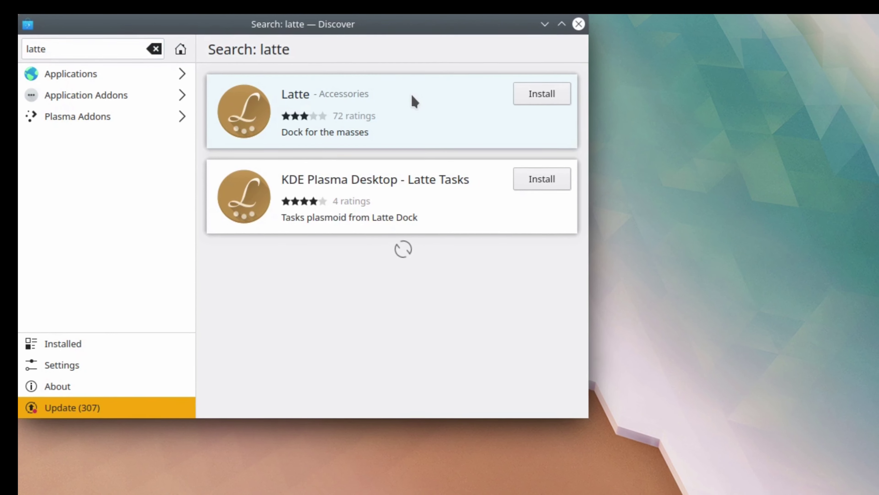
Install Latte and the KDE Plasma Desktop - Latte Tasks add-on from the search results, and close Discover.
click(407, 94)
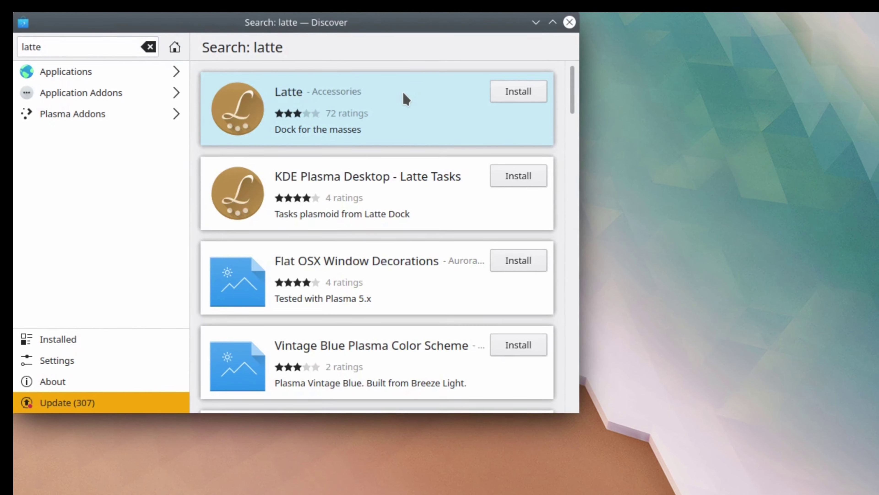
click(544, 46)
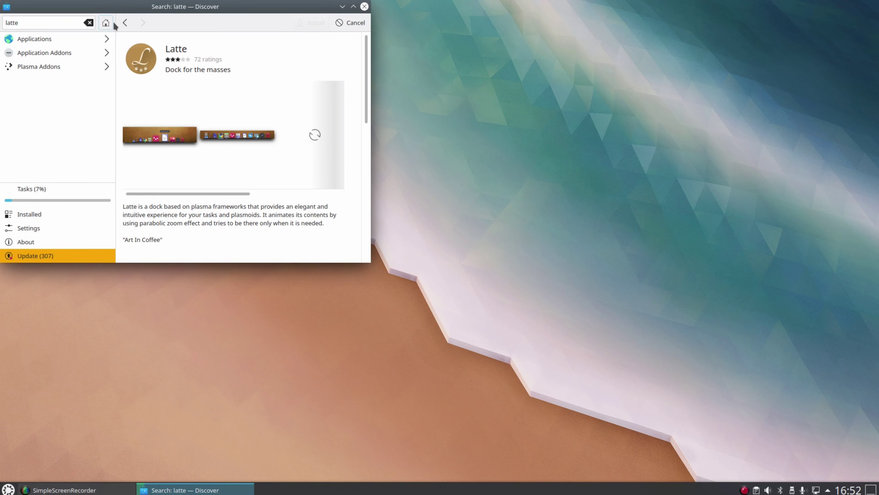
click(125, 23)
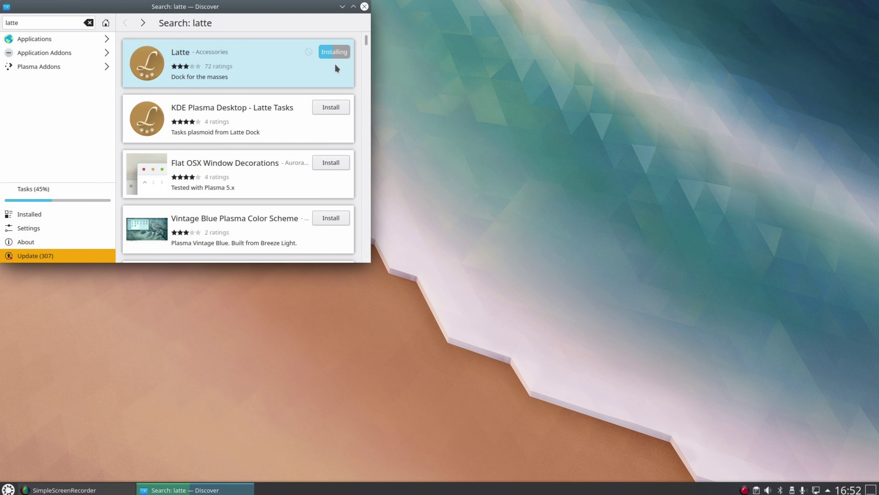
click(328, 110)
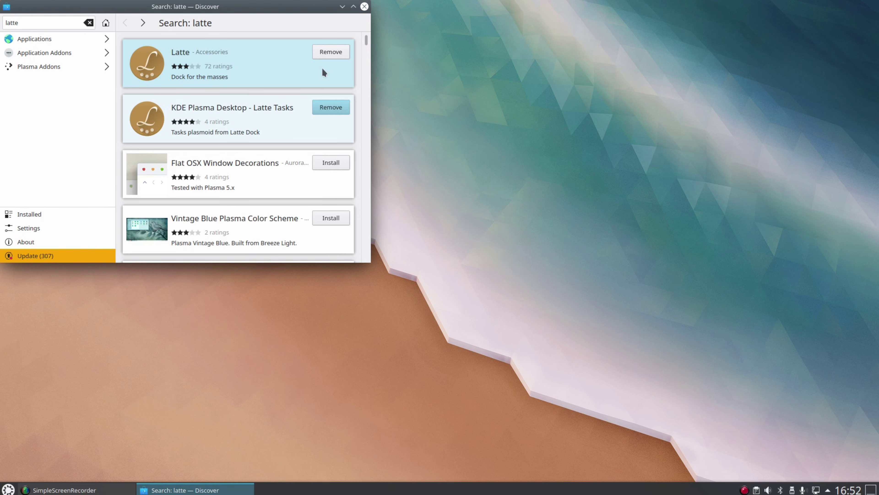
click(362, 9)
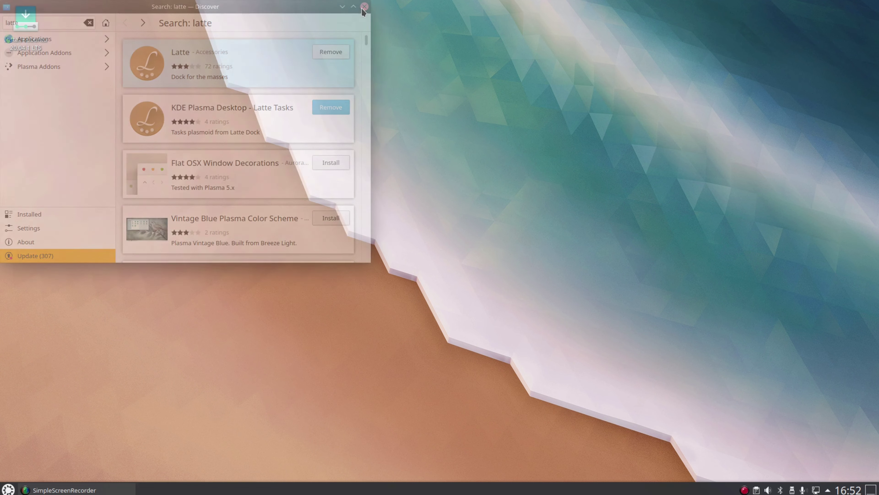
Search the application launcher for "latt" and launch the Latte dock.
key(super)
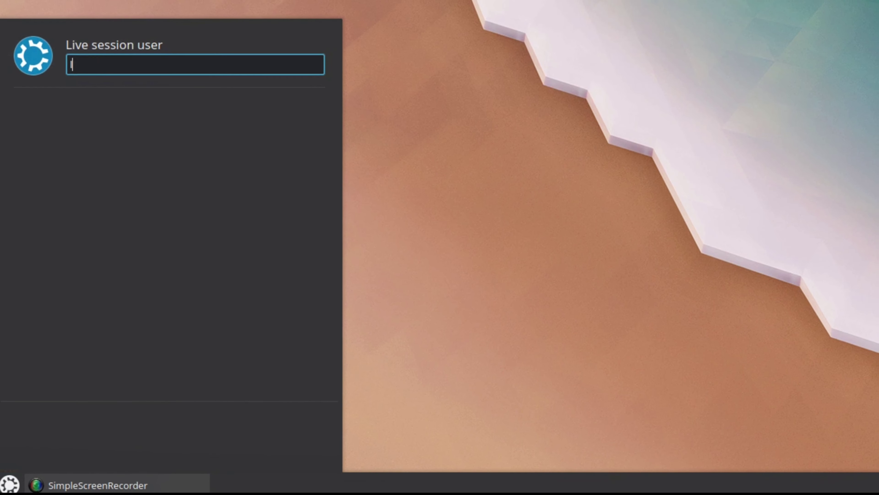
text(att)
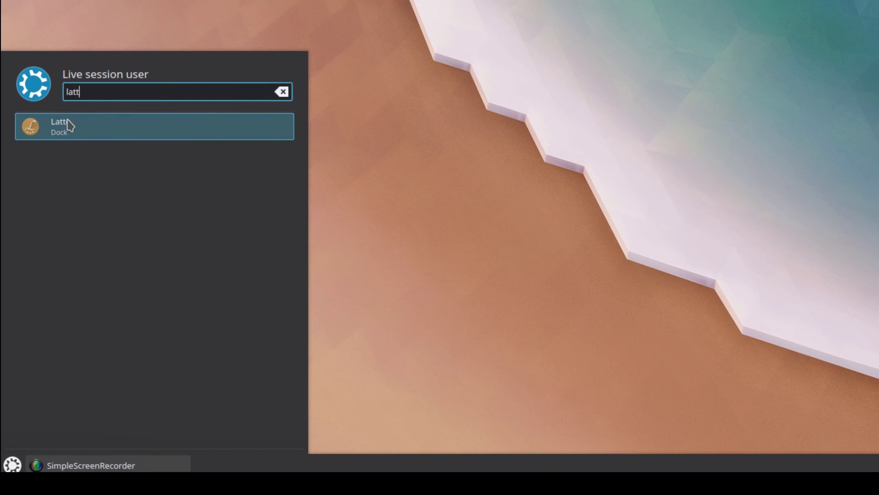
click(68, 122)
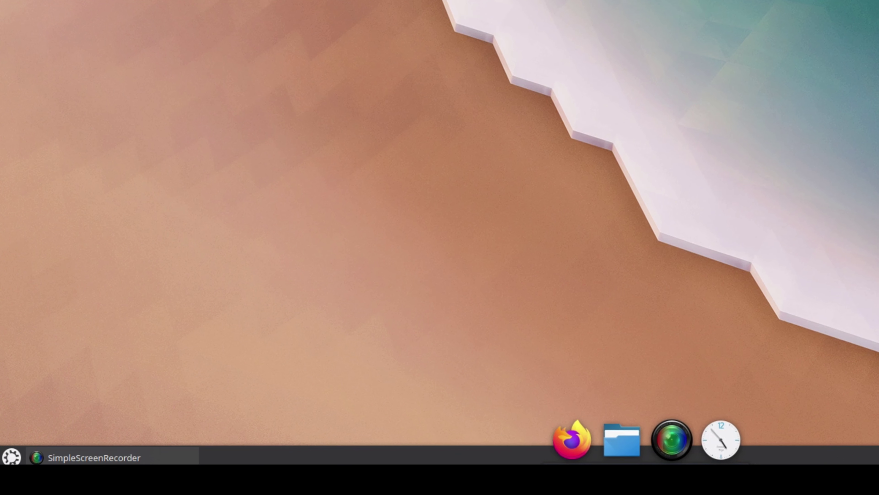
Put the default Plasma panel into edit mode, remove it, and dismiss the removal notification.
right_click(349, 458)
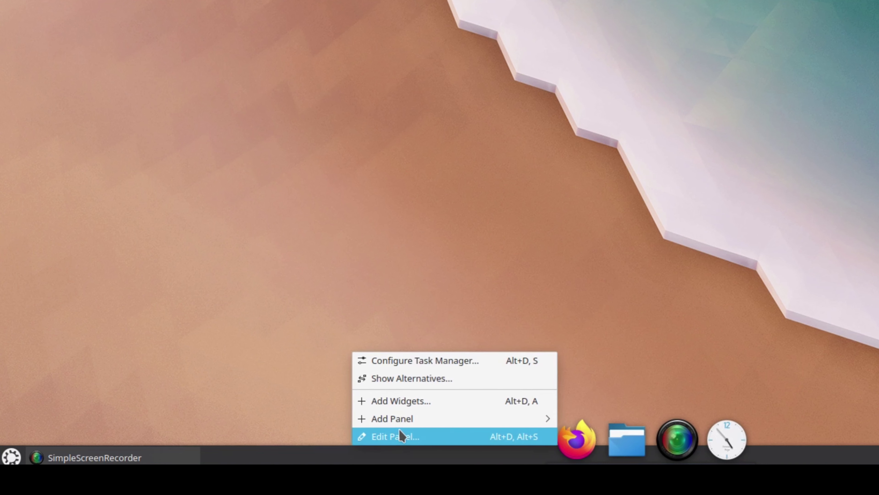
mouse_move(401, 420)
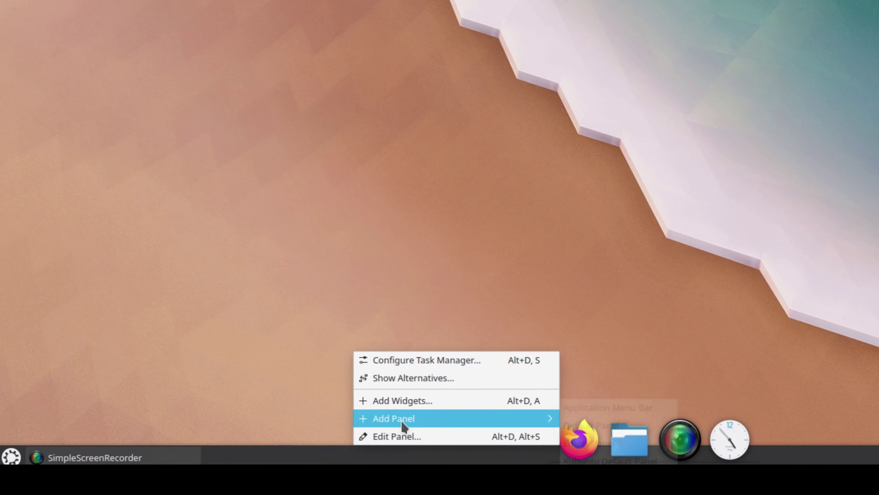
click(395, 439)
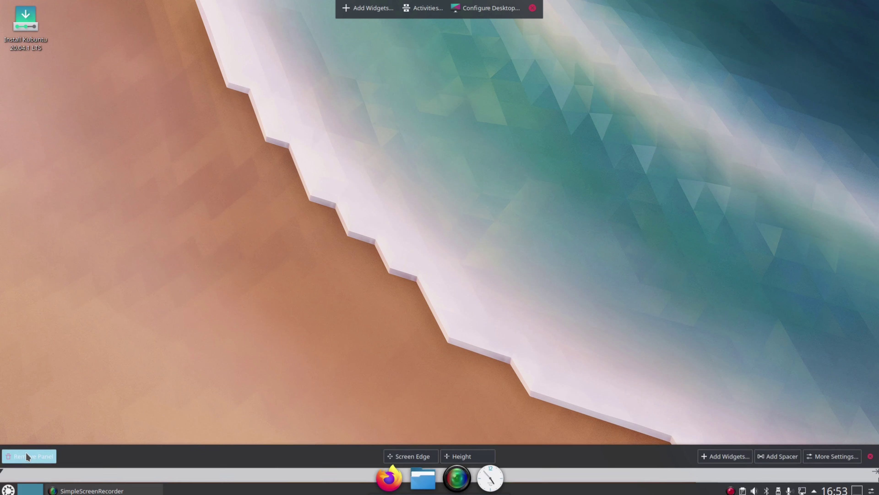
click(40, 405)
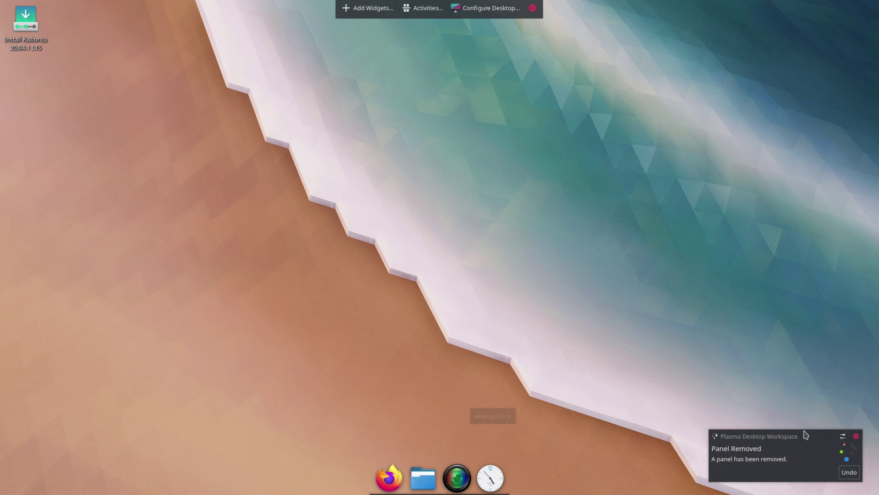
click(856, 437)
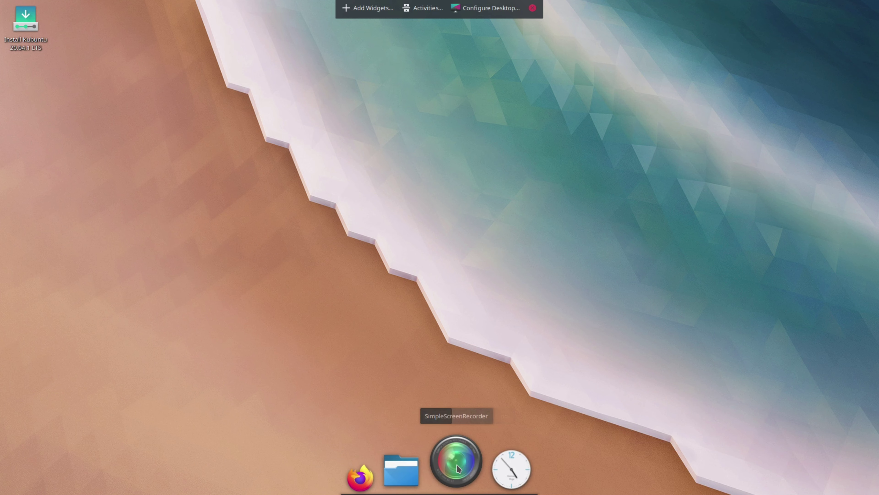
In the dock settings, set visibility to Always Visible with Center alignment, reduce the background size, and close the settings.
right_click(459, 470)
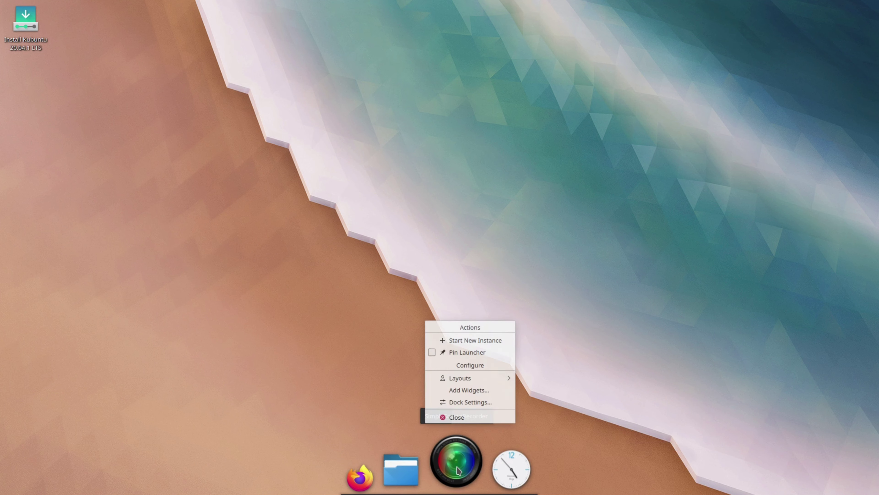
click(461, 402)
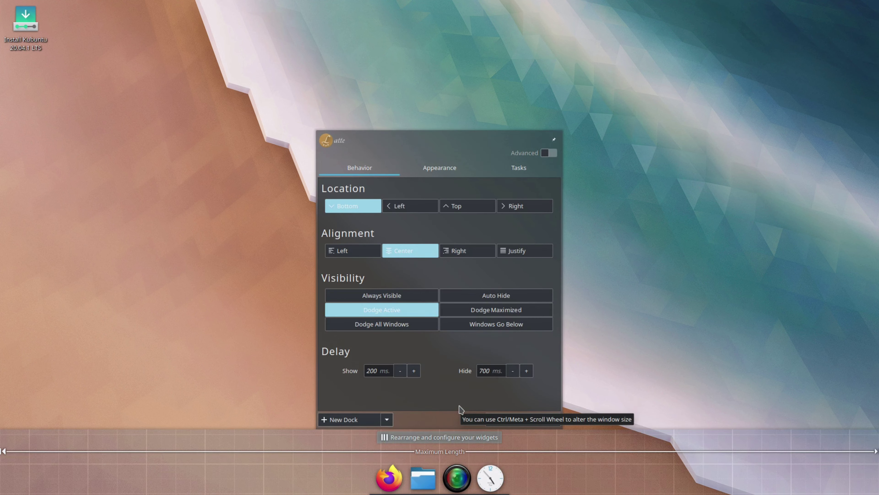
click(351, 251)
click(397, 257)
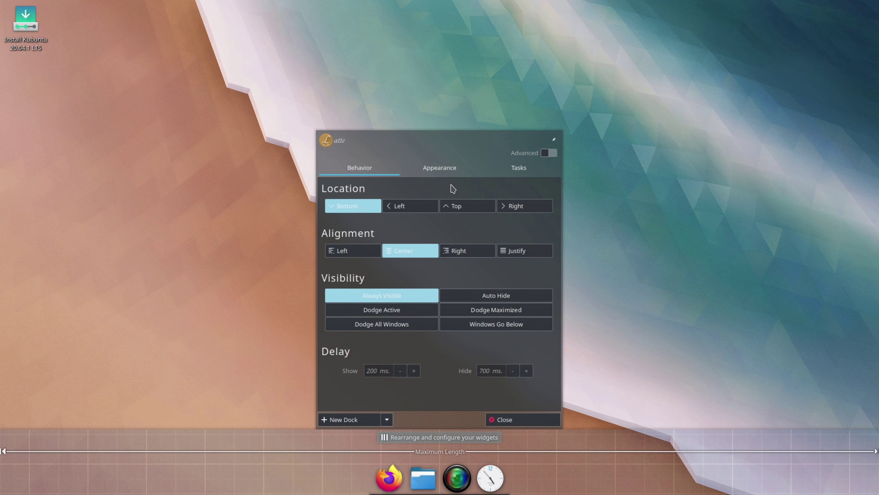
click(433, 170)
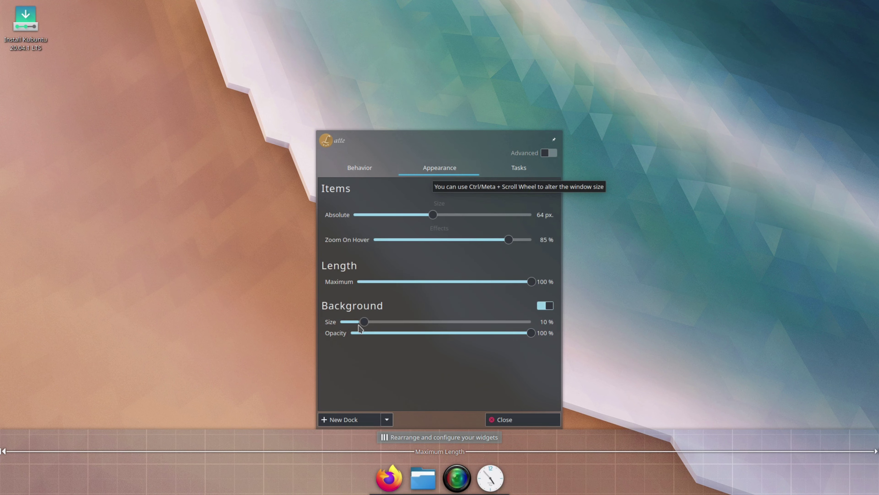
click(308, 322)
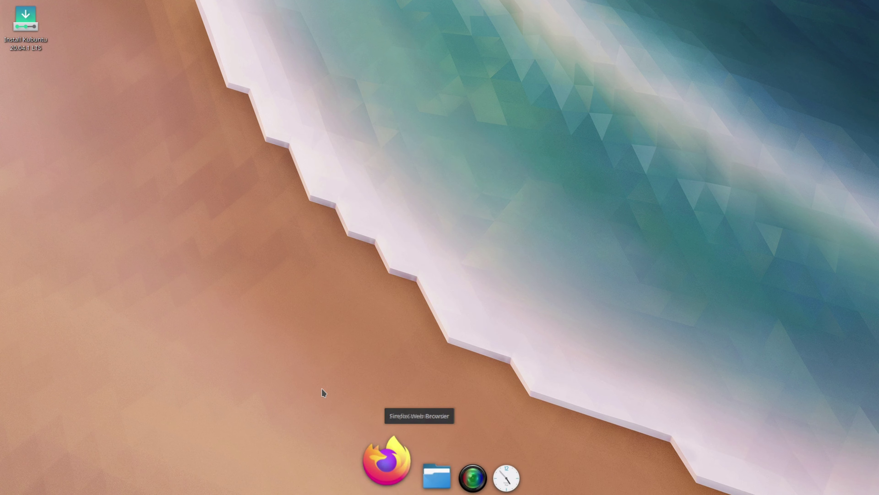
Find the Simple Menu widget in the widget list and add it to the dock beside the analog clock.
right_click(497, 468)
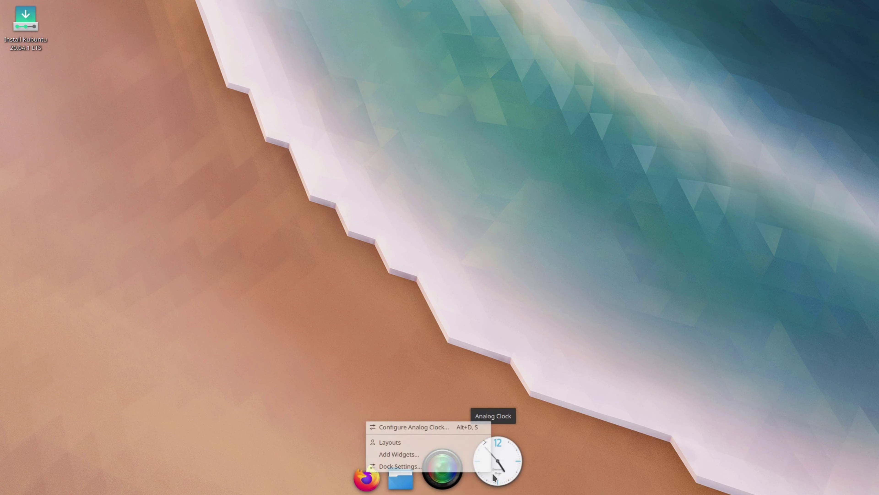
key(Escape)
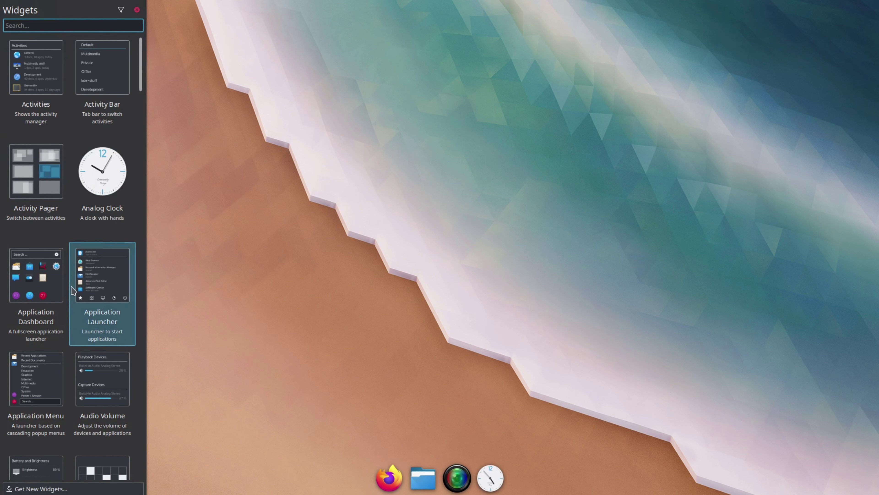
scroll(78, 331, down, 15)
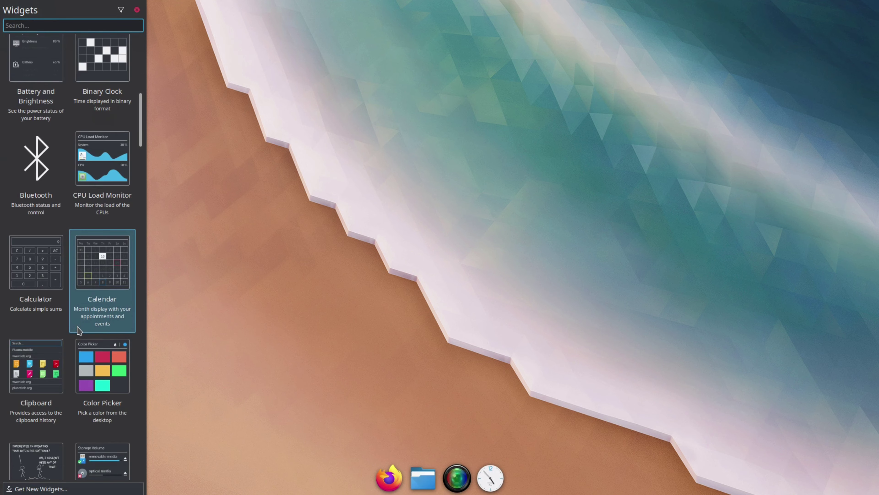
scroll(78, 331, down, 15)
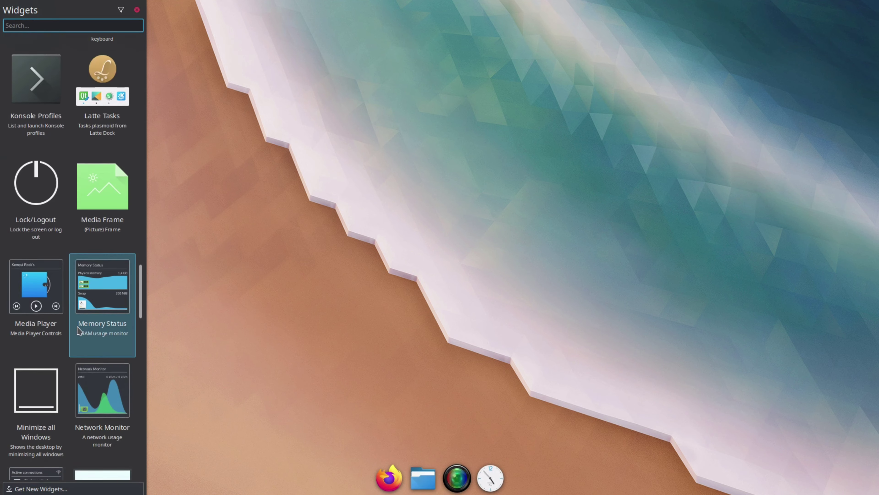
scroll(77, 330, down, 15)
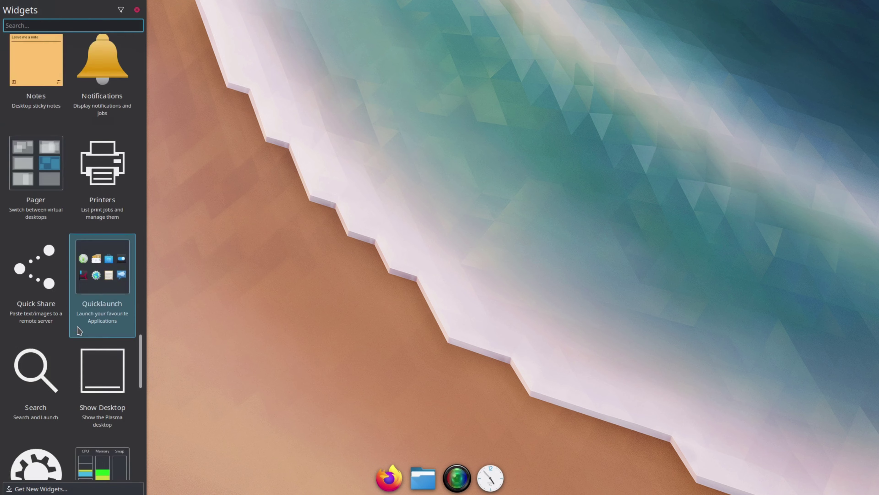
scroll(79, 331, down, 3)
scroll(79, 331, up, 15)
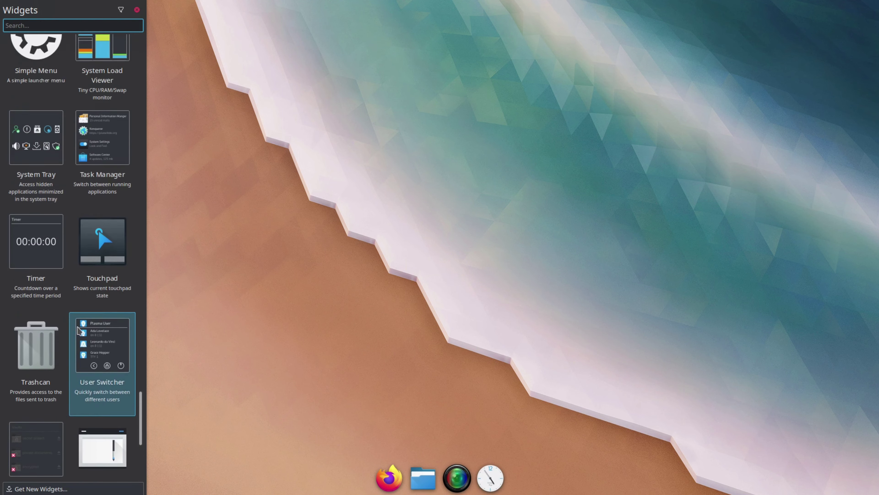
scroll(78, 331, up, 3)
scroll(77, 331, down, 8)
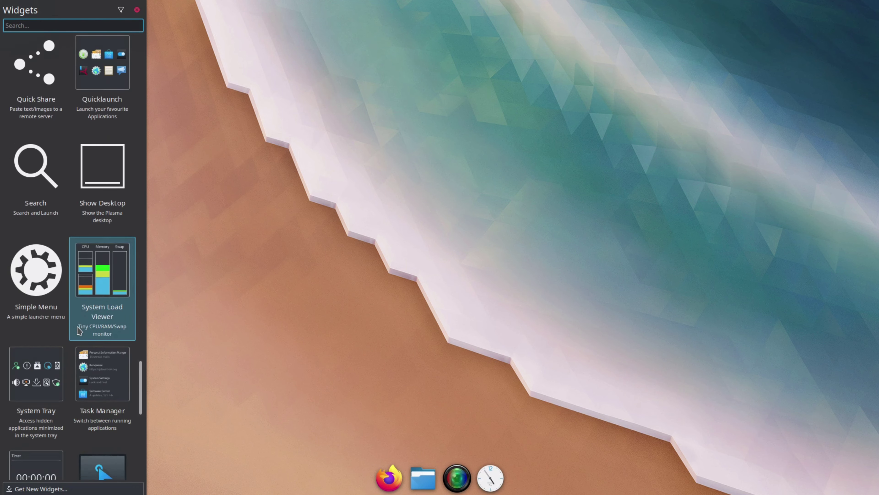
scroll(77, 330, up, 2)
scroll(79, 331, up, 3)
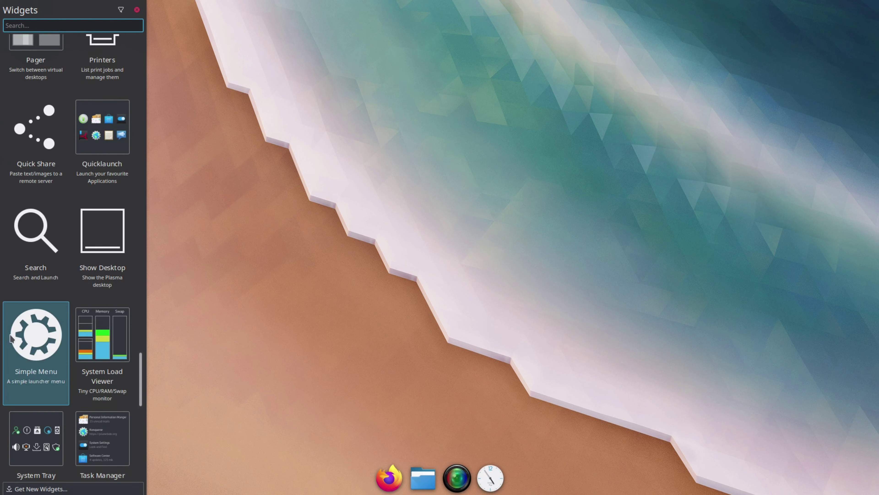
scroll(32, 343, down, 1)
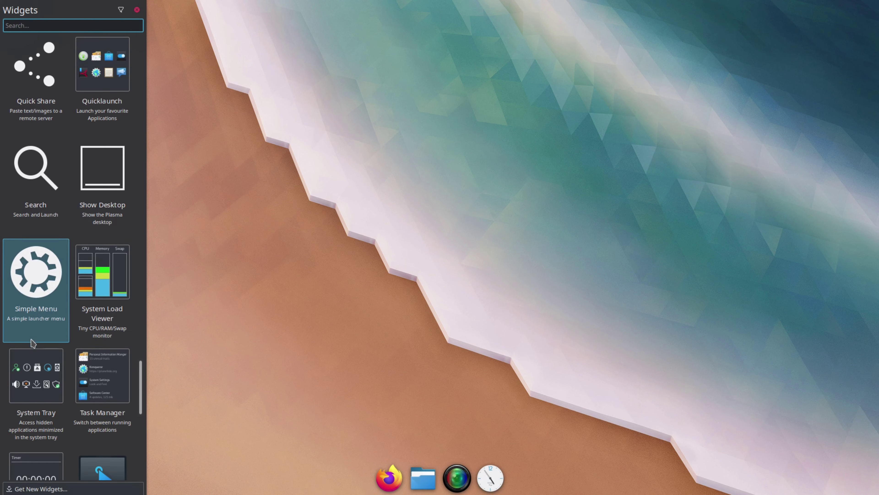
drag(43, 320, 506, 476)
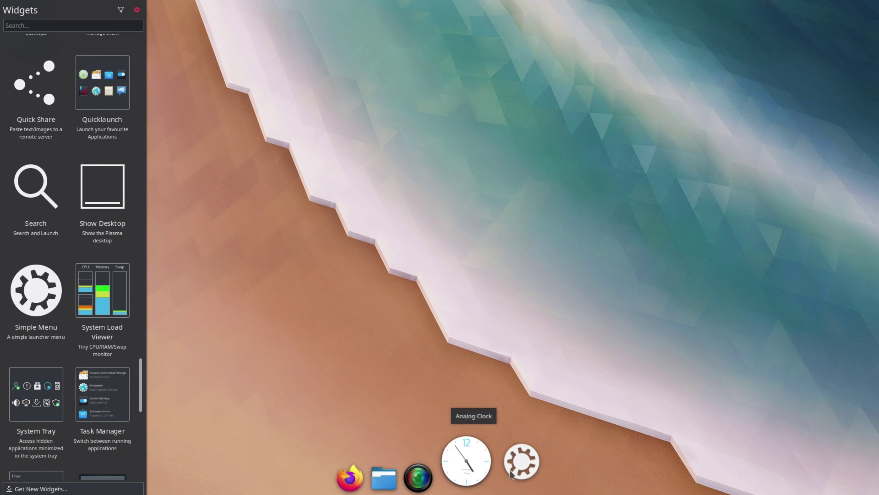
Open the Simple Menu from the dock to try it out, dismiss it, and close the widget list.
click(513, 480)
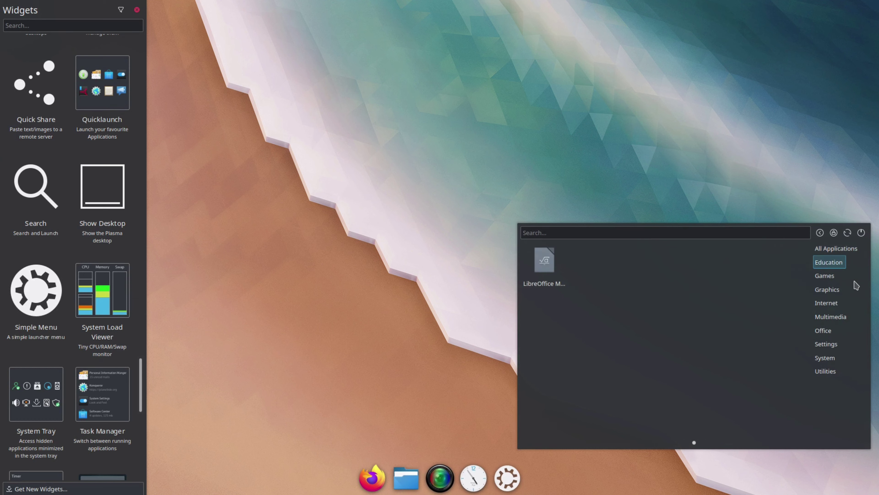
click(545, 159)
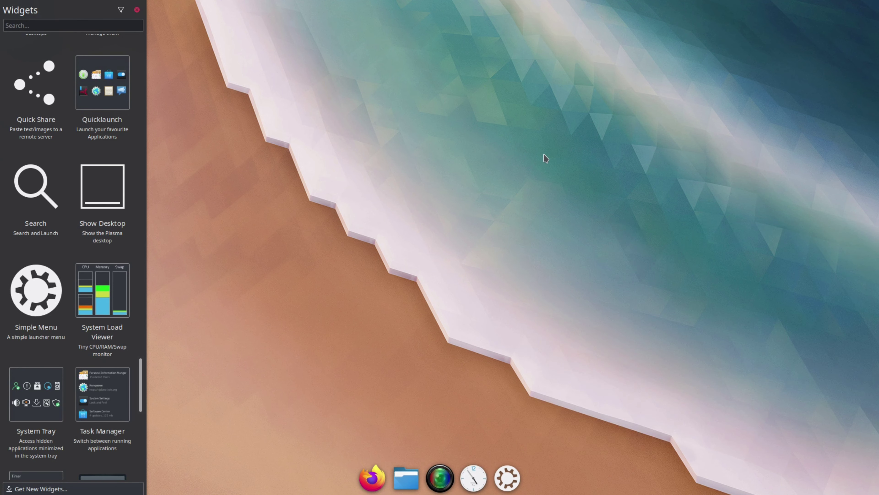
scroll(83, 69, up, 2)
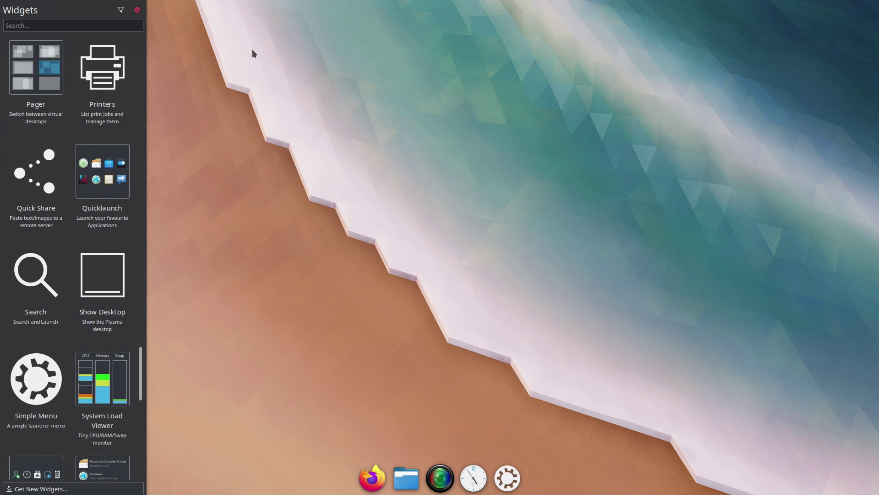
click(136, 12)
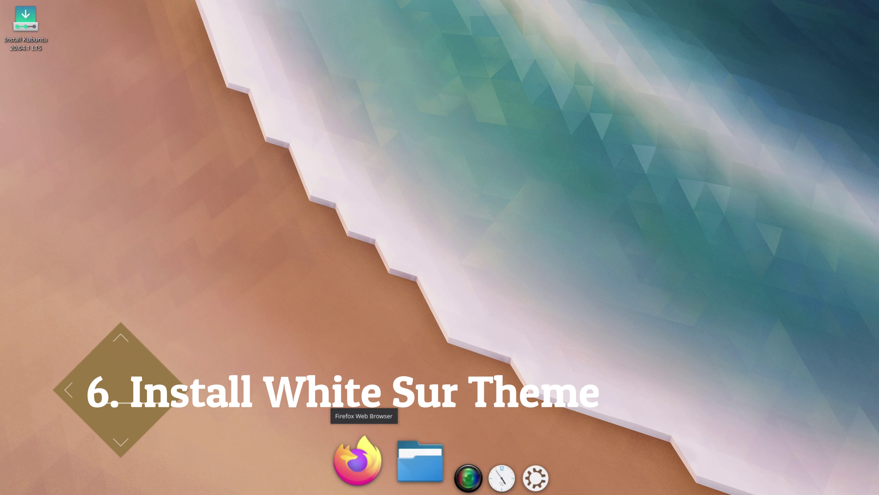
Search the Simple Menu for "theme" and open the Global Theme settings.
click(507, 472)
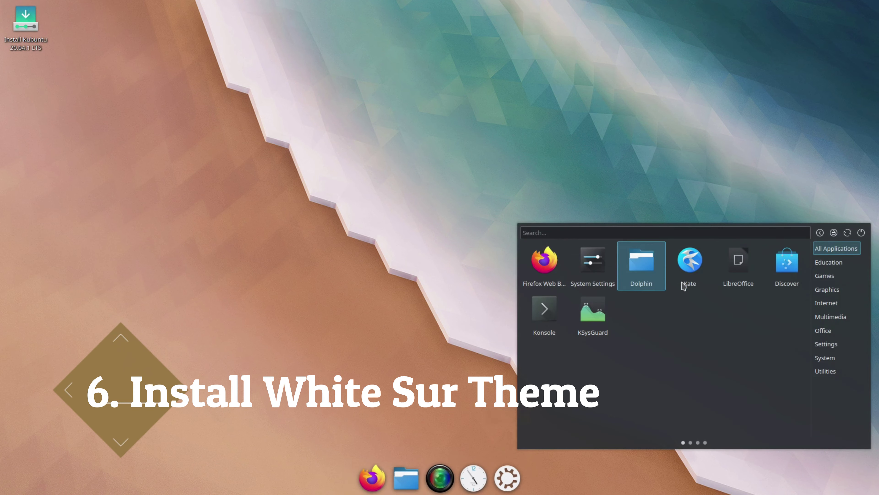
mouse_move(826, 371)
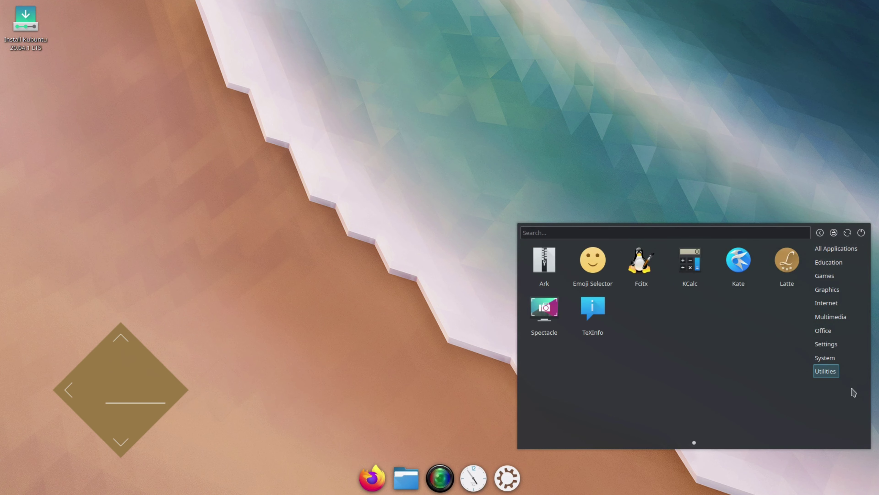
click(532, 204)
click(507, 475)
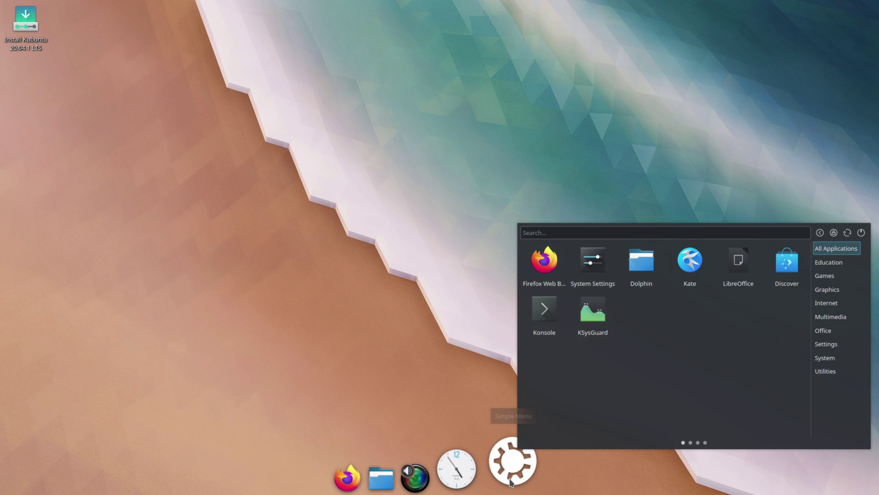
text(theme)
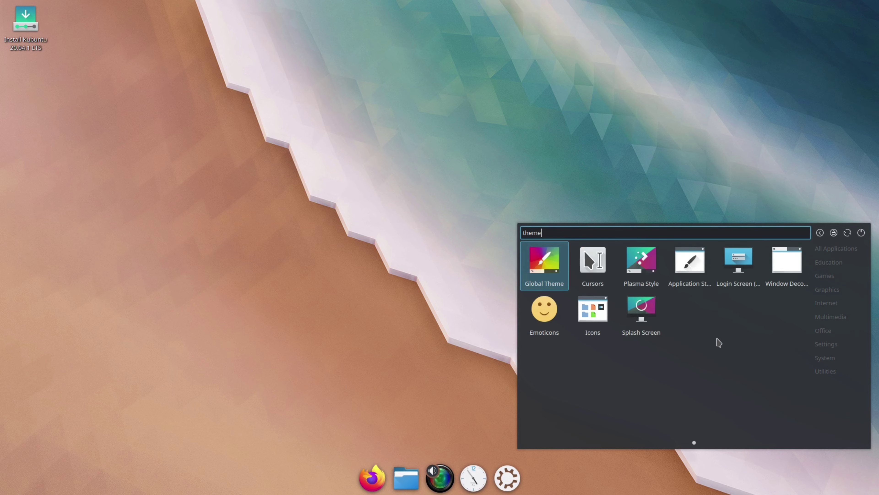
click(553, 270)
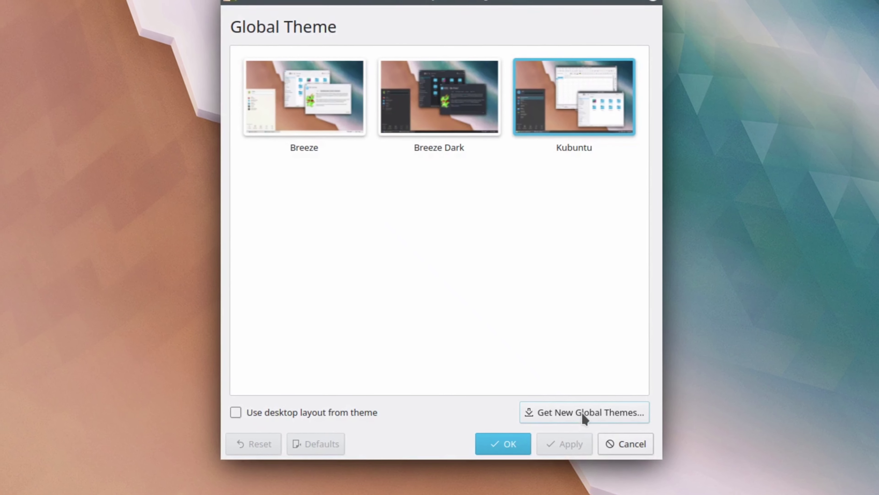
Open the download window for new global themes and search it for "white".
click(563, 413)
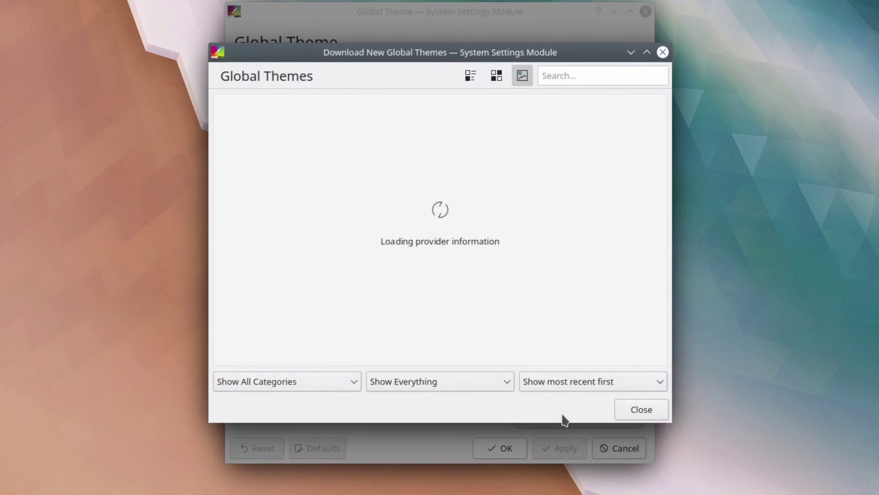
click(581, 78)
text(white)
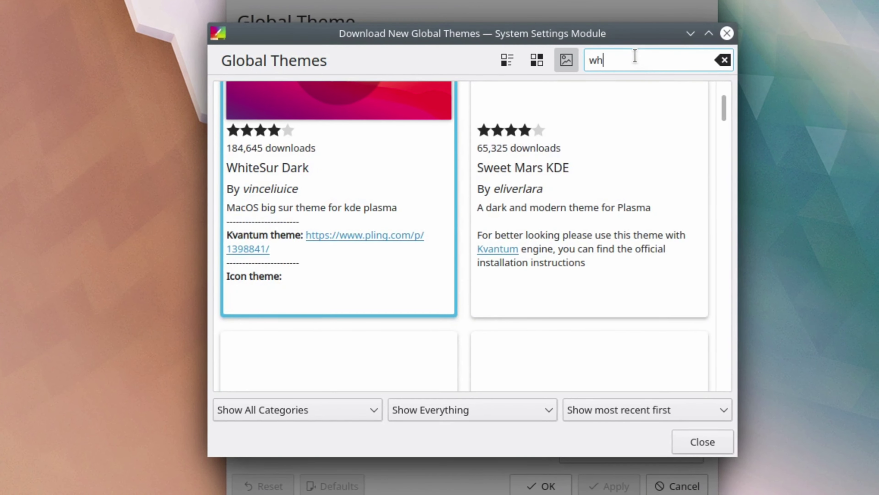
mouse_move(357, 159)
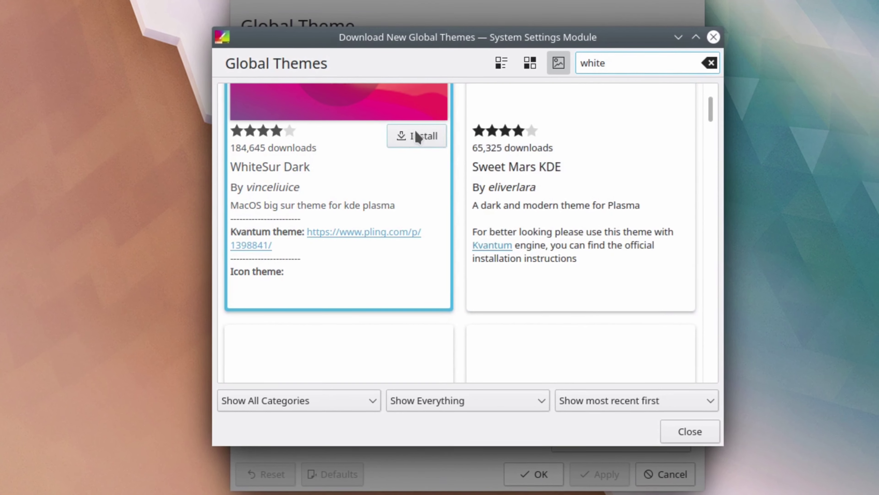
scroll(539, 203, down, 8)
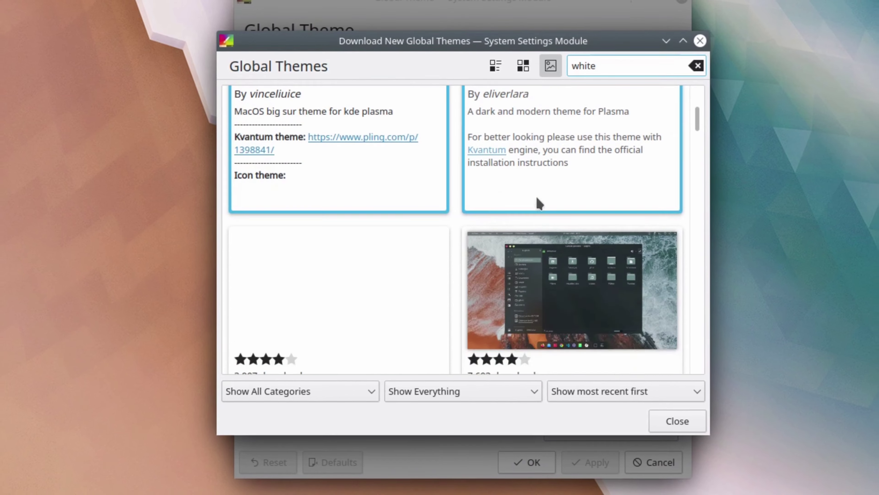
scroll(535, 201, up, 10)
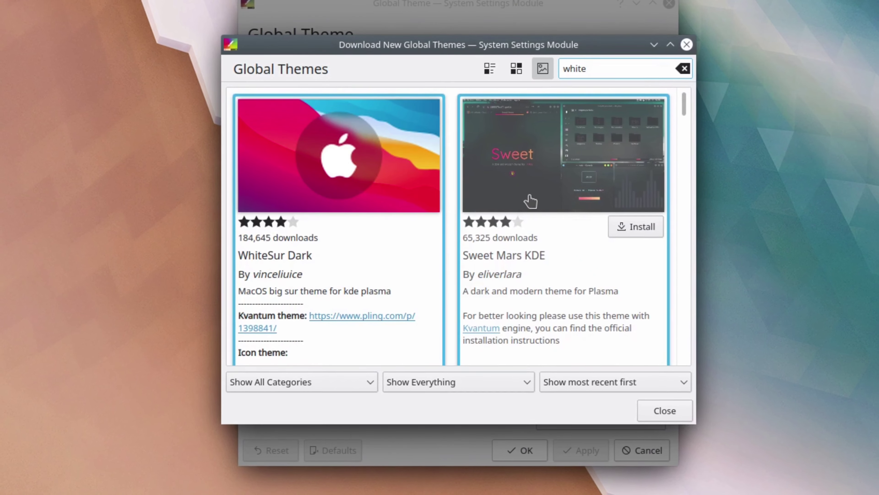
key(Return)
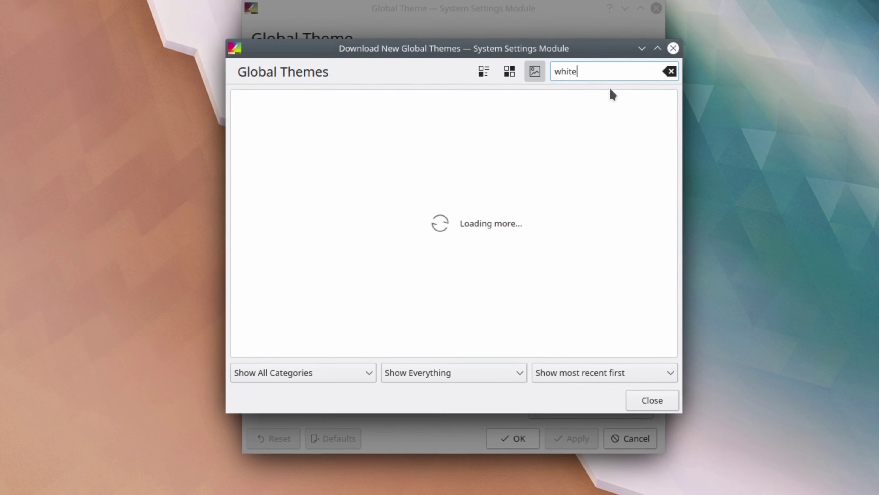
Install the light WhiteSur global theme using the WhiteSur.tar.xz package rather than the alt one, and close the download window.
mouse_move(528, 182)
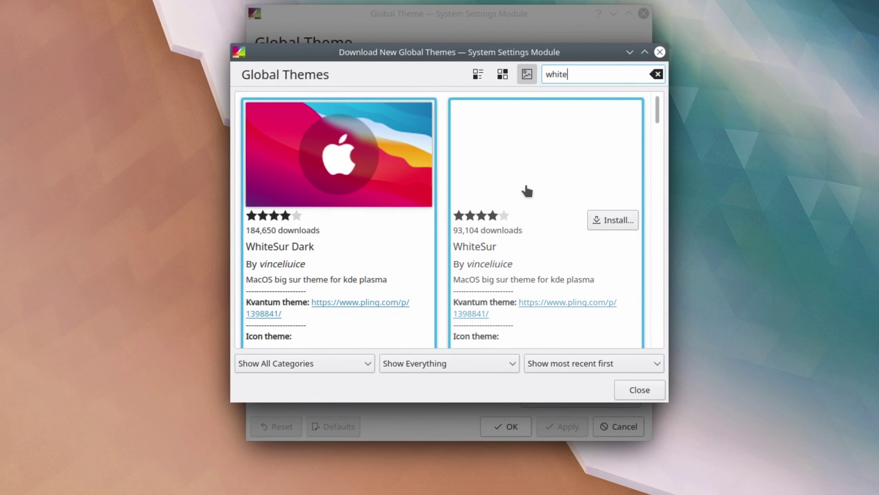
click(603, 219)
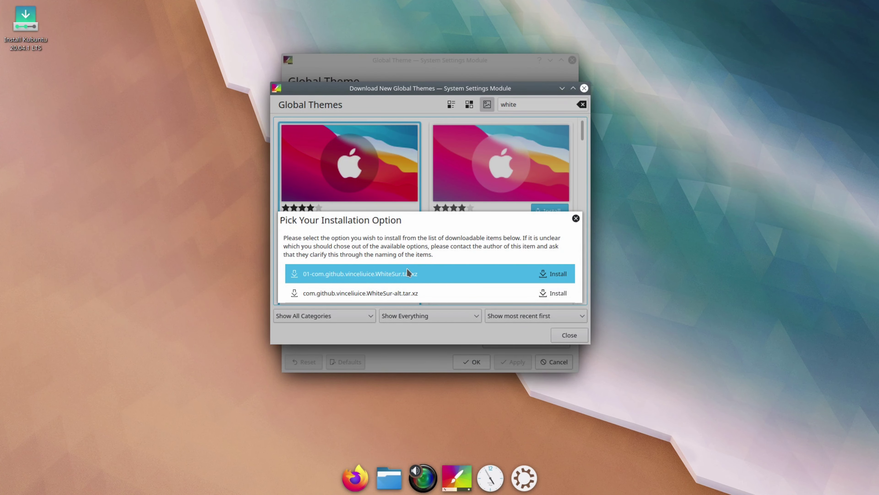
click(550, 275)
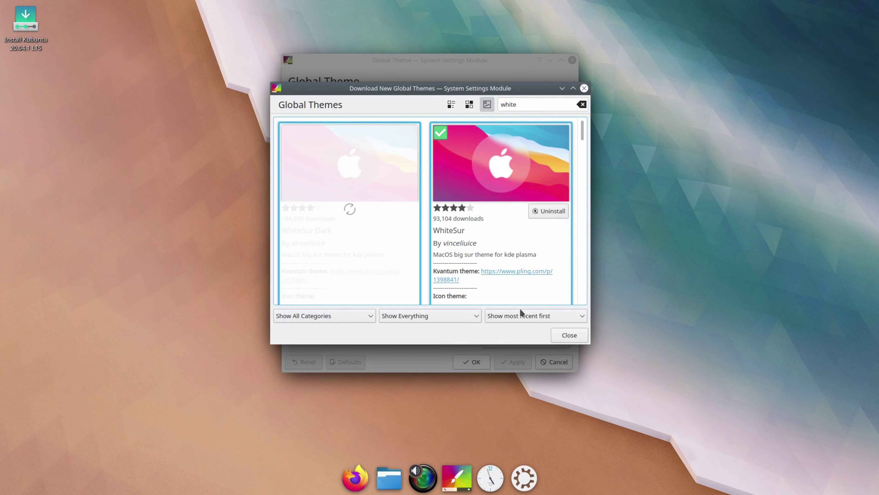
click(569, 335)
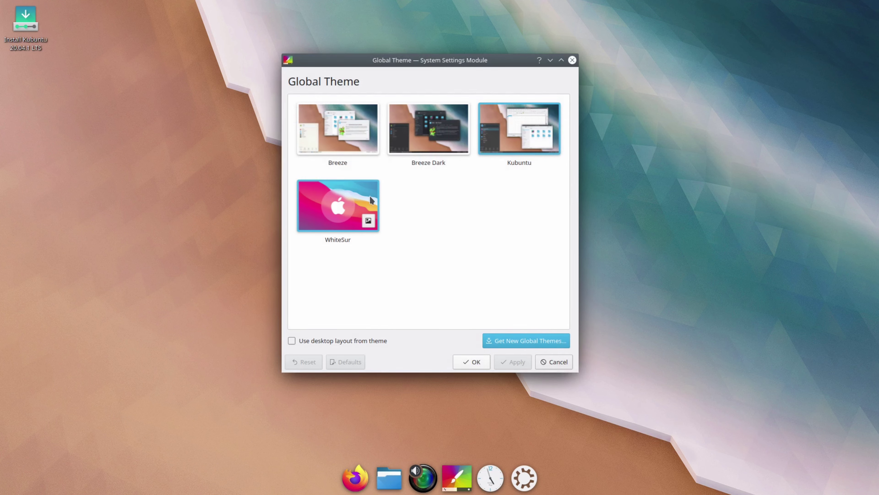
Apply the WhiteSur global theme without its desktop layout and close the Global Theme settings.
click(325, 203)
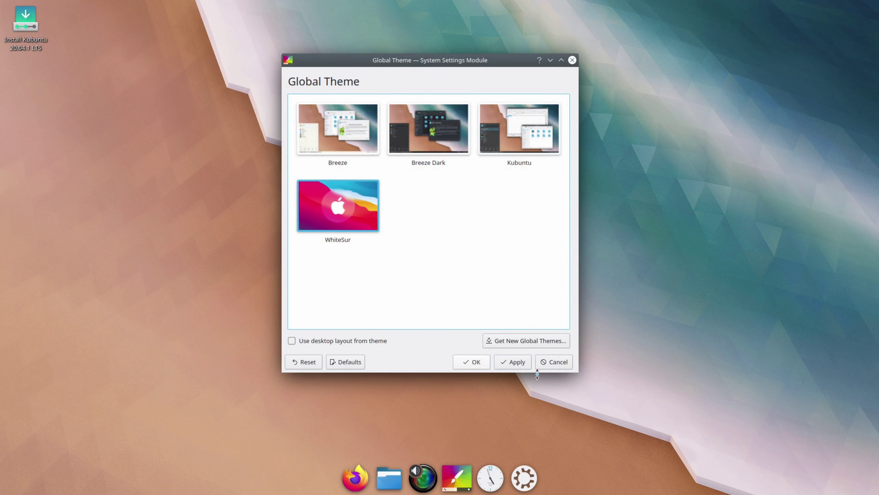
click(519, 362)
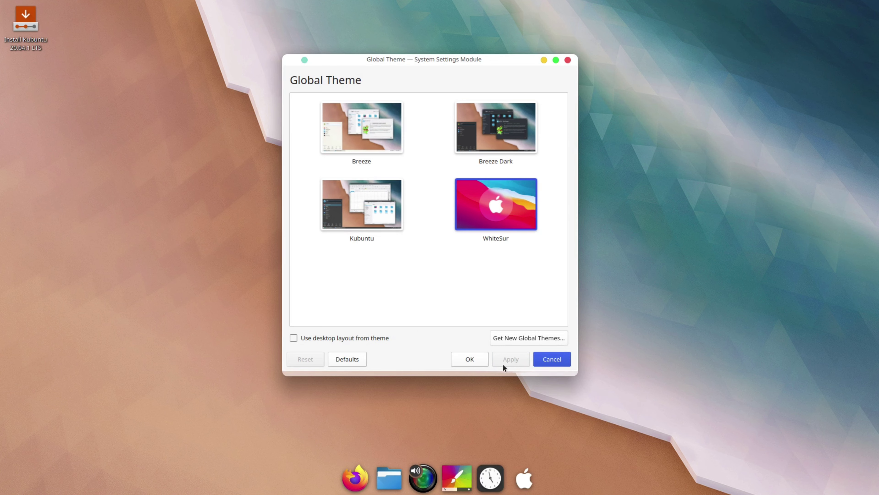
click(467, 360)
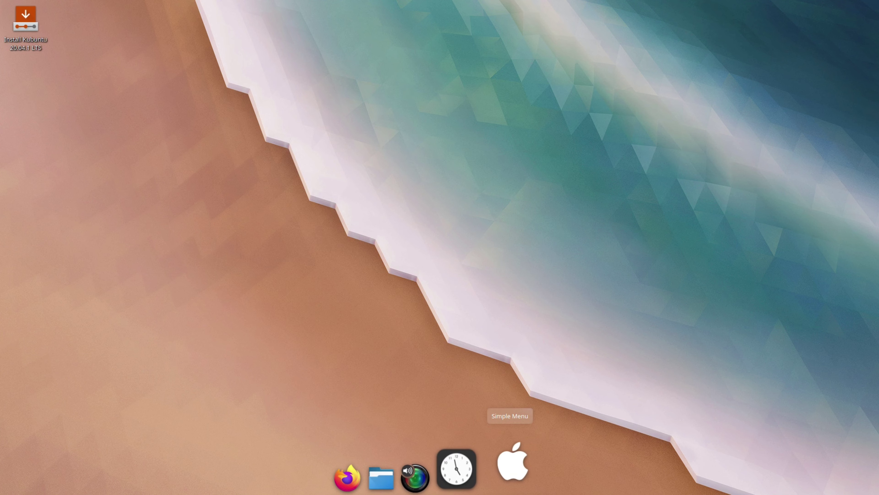
Browse the Simple Menu categories, search it for "theme" and open the Plasma Style settings.
click(512, 461)
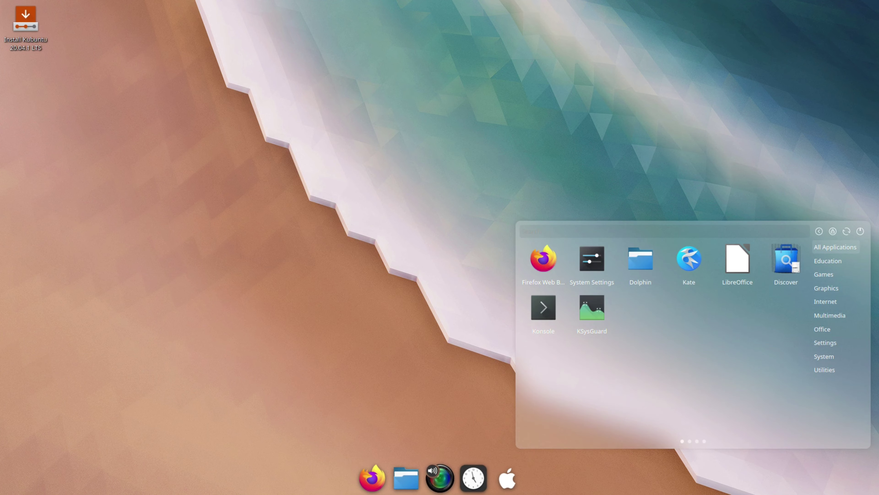
click(828, 261)
click(822, 329)
click(823, 356)
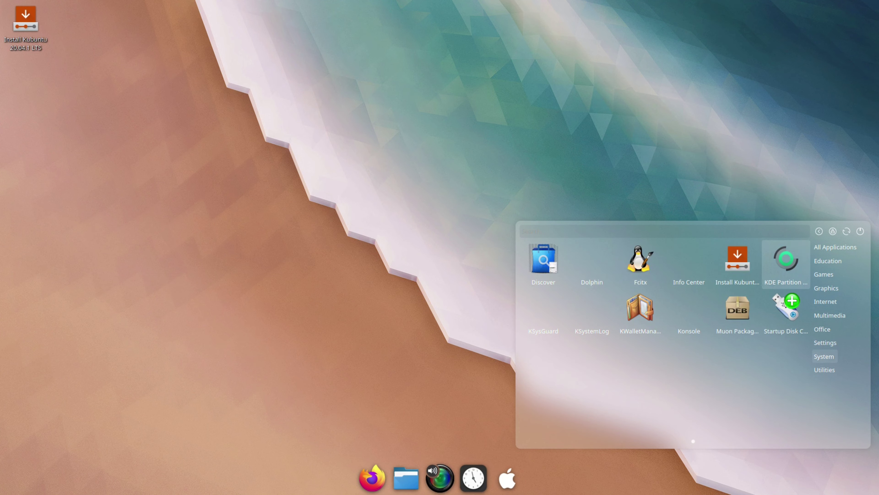
click(509, 475)
text(the)
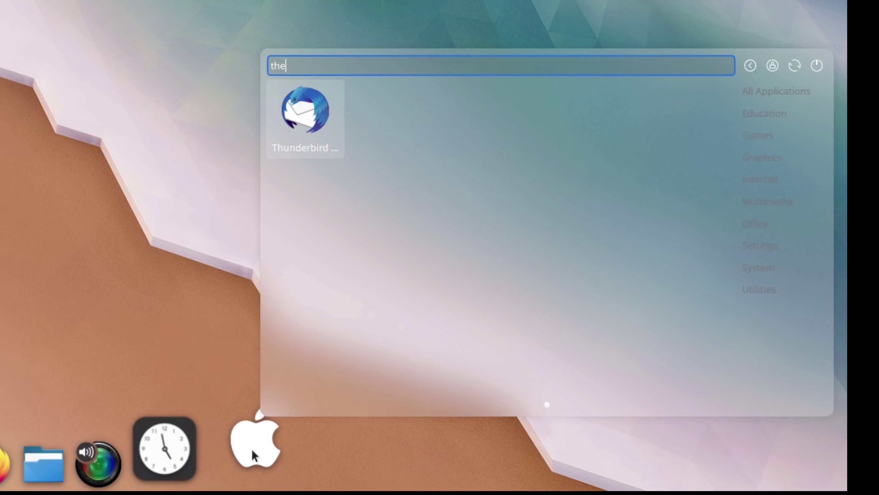
text(me)
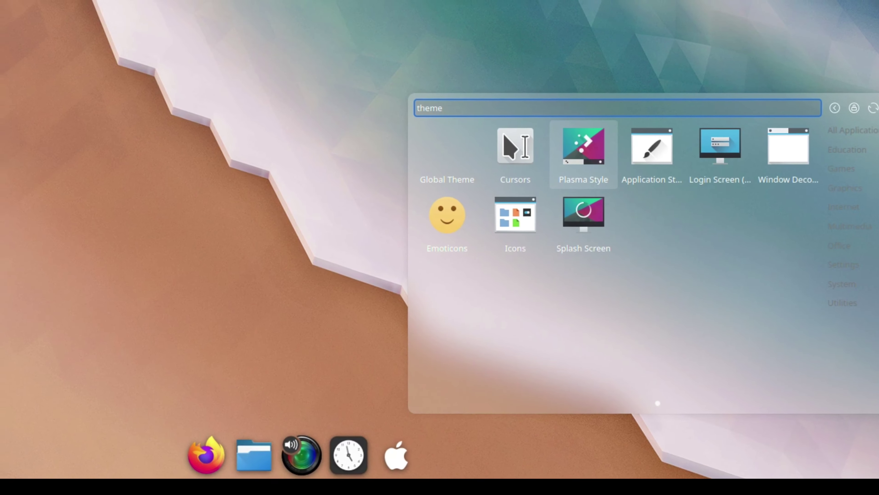
key(Escape)
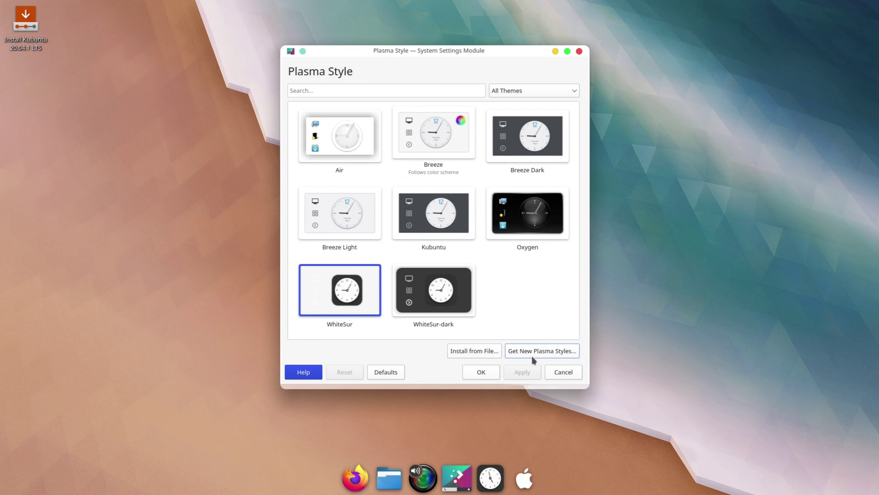
Check the downloadable Plasma styles for WhiteSur dark plasma, and apply the installed WhiteSur-dark style before closing the settings.
click(525, 352)
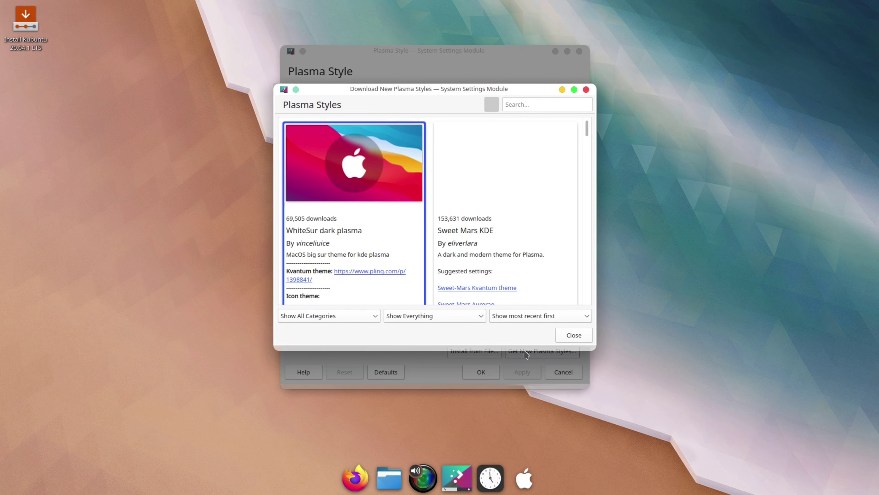
mouse_move(374, 258)
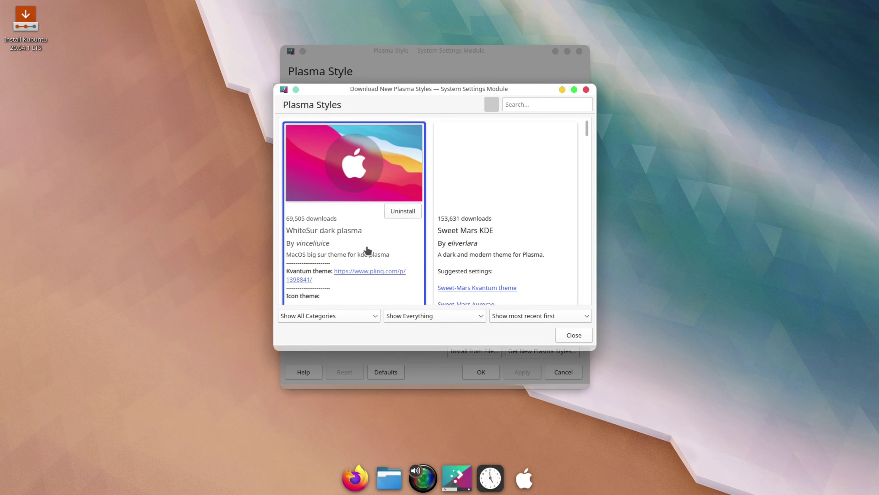
scroll(368, 250, down, 1)
mouse_move(566, 128)
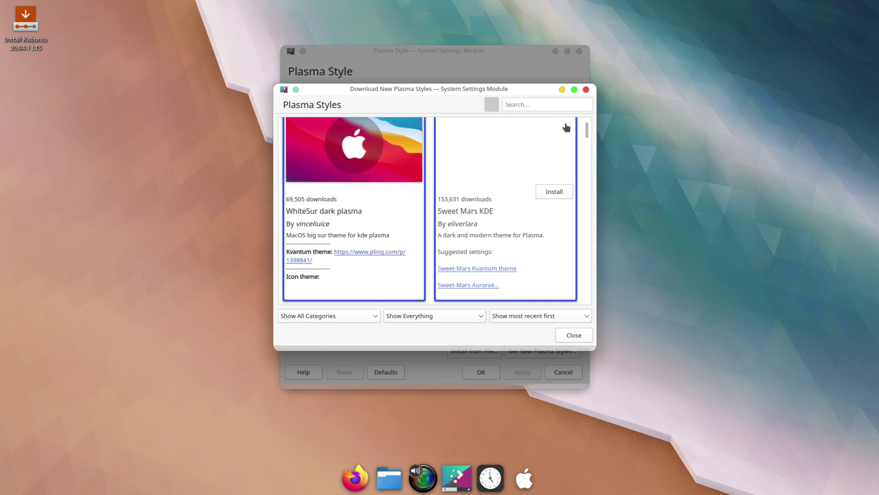
click(585, 91)
click(438, 293)
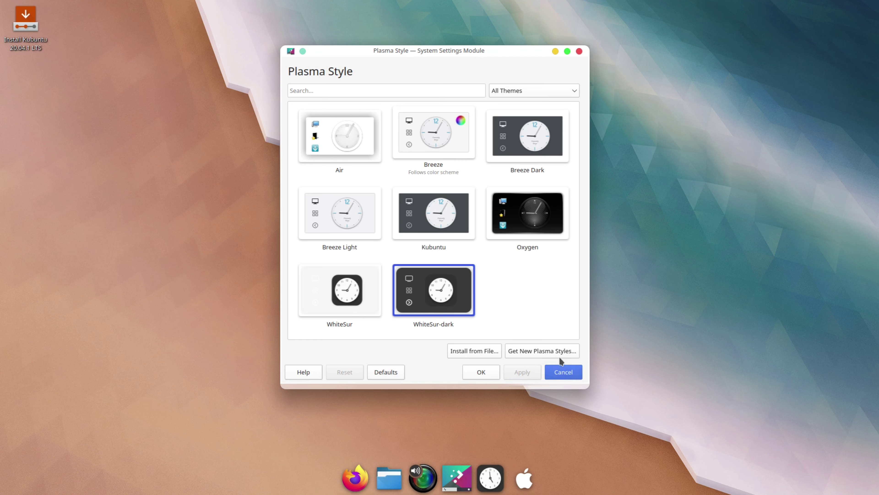
click(579, 52)
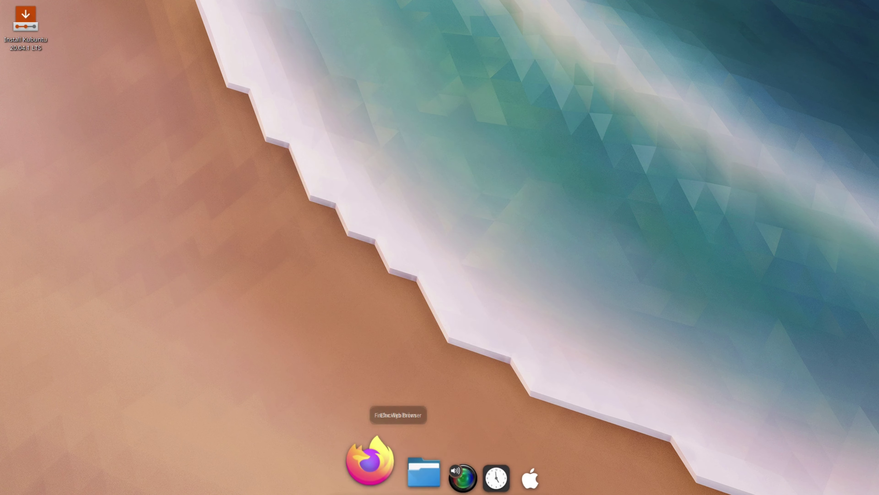
Open the widget list and add the Analog Clock widget near the upper middle of the desktop.
right_click(332, 79)
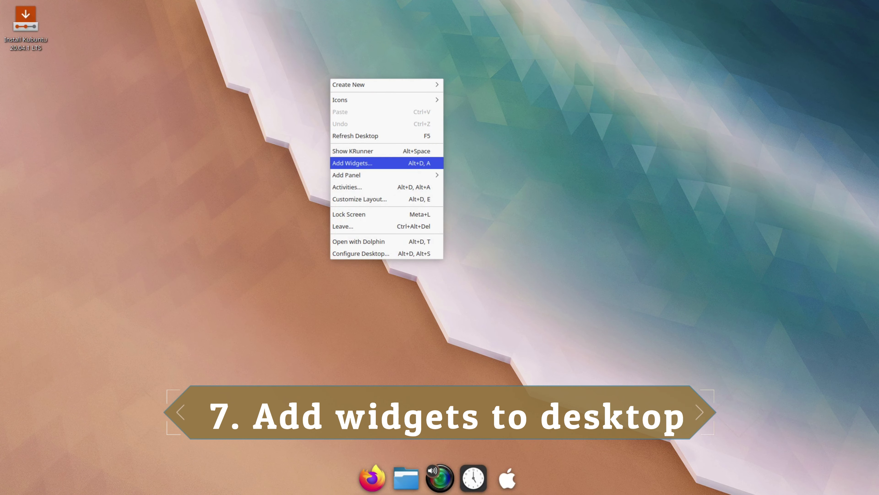
click(402, 165)
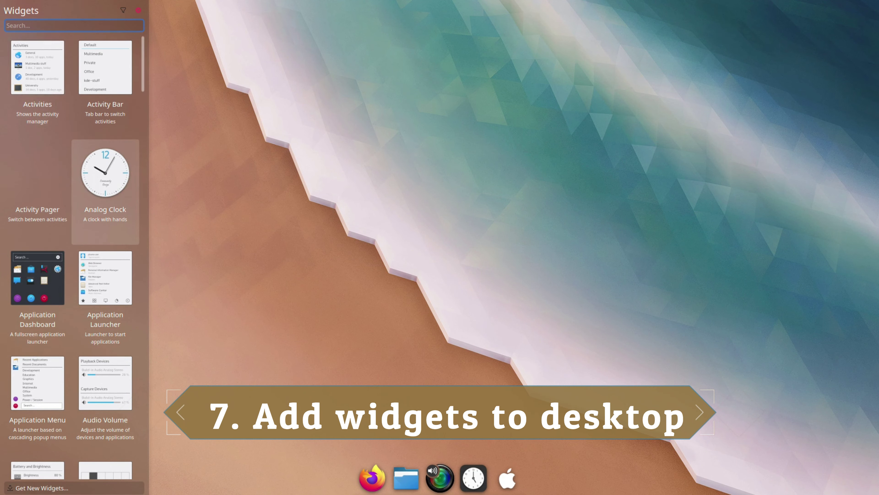
drag(105, 173, 461, 49)
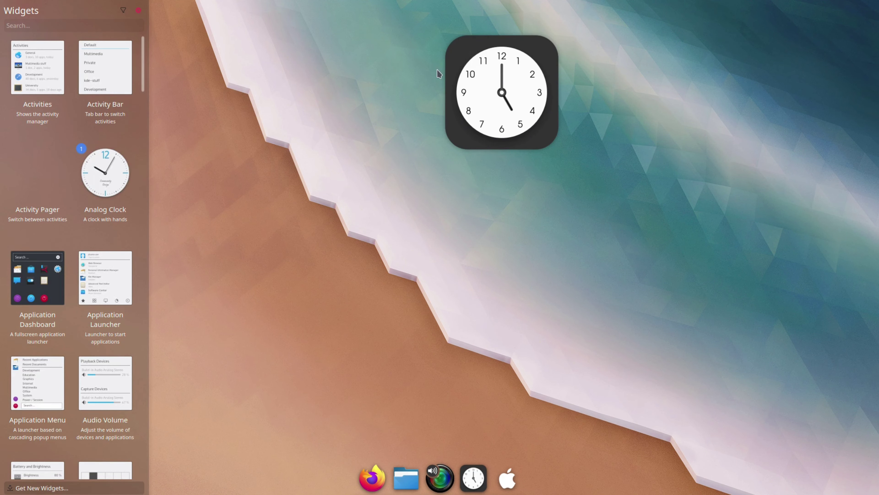
Search the widgets for "not" and place the Notifications widget in the upper-right area of the desktop.
scroll(106, 312, down, 5)
scroll(106, 311, down, 7)
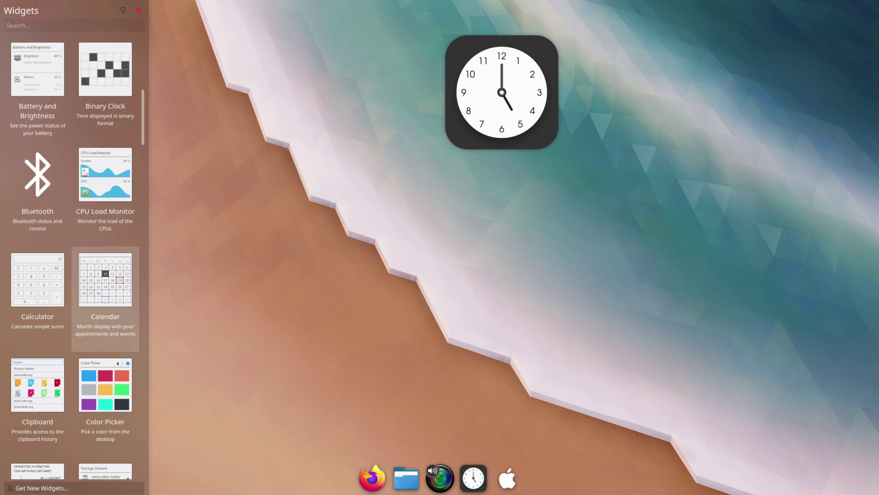
scroll(105, 312, up, 12)
text(not)
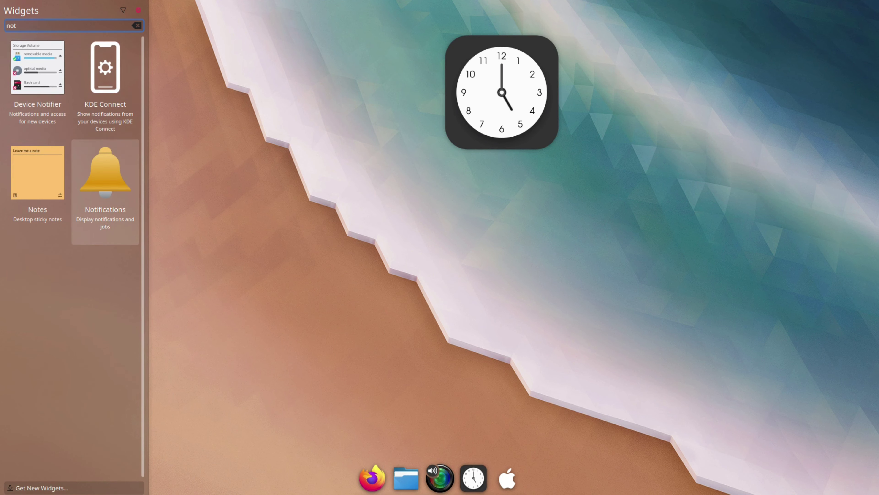
drag(105, 173, 269, 160)
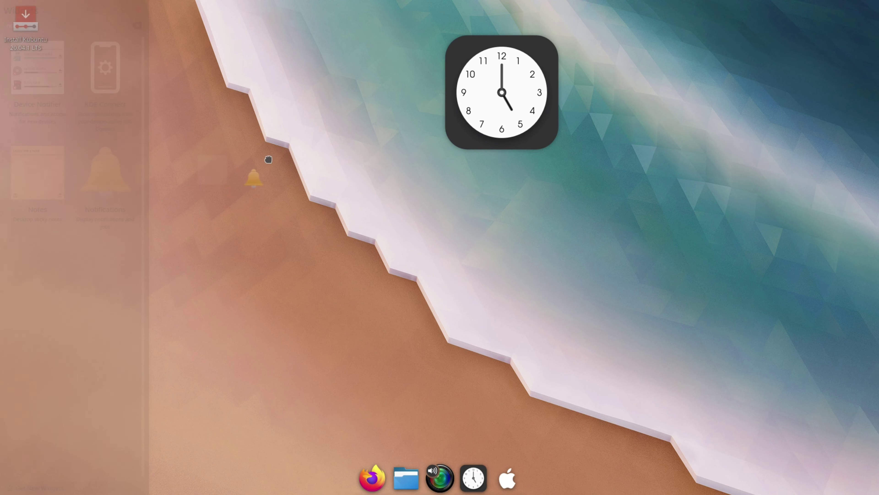
drag(743, 58, 743, 57)
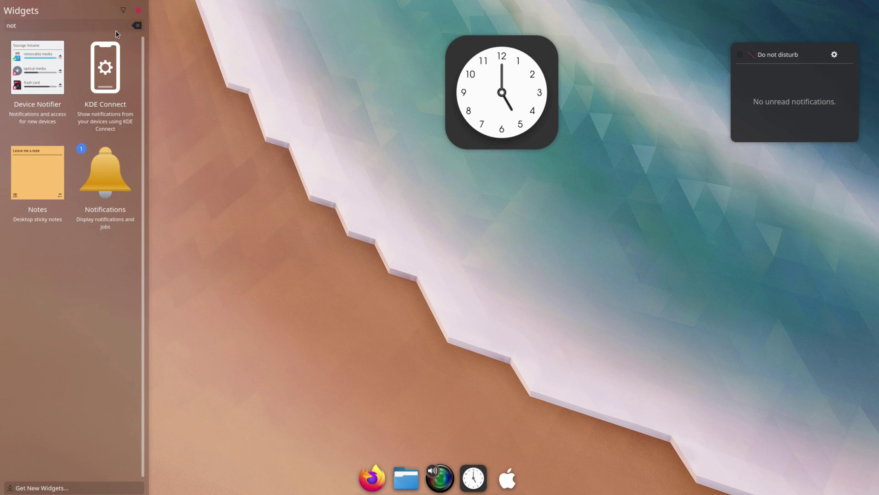
Clear the widget search and add the Latte Tasks widget to the middle of the desktop.
key(BackSpace)
key(BackSpace)
scroll(75, 256, down, 10)
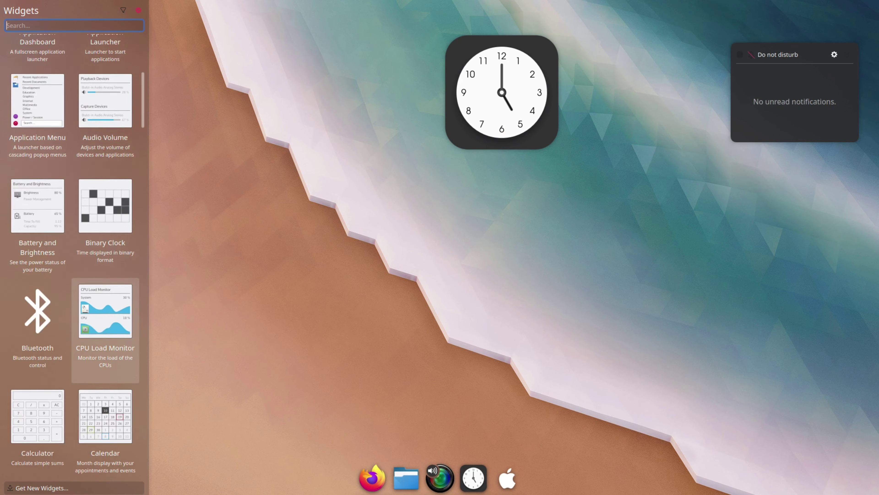
scroll(106, 426, down, 10)
scroll(105, 426, up, 5)
scroll(105, 433, down, 5)
scroll(105, 347, up, 6)
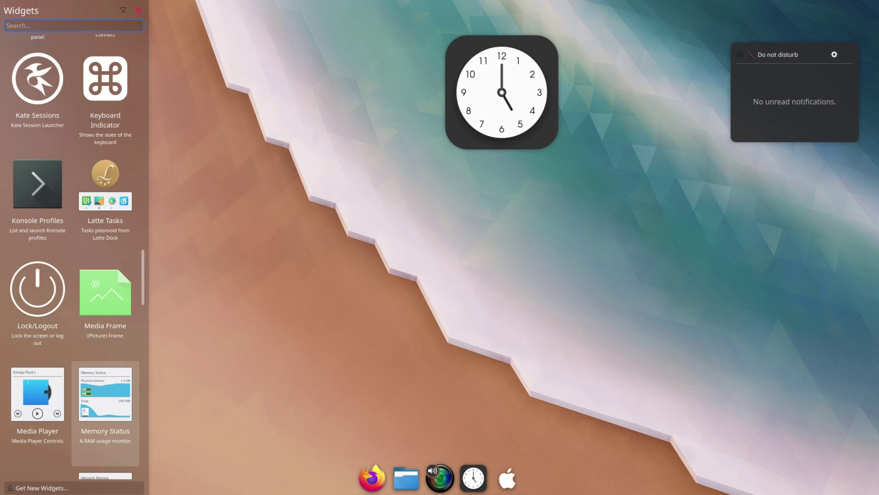
drag(104, 225, 350, 228)
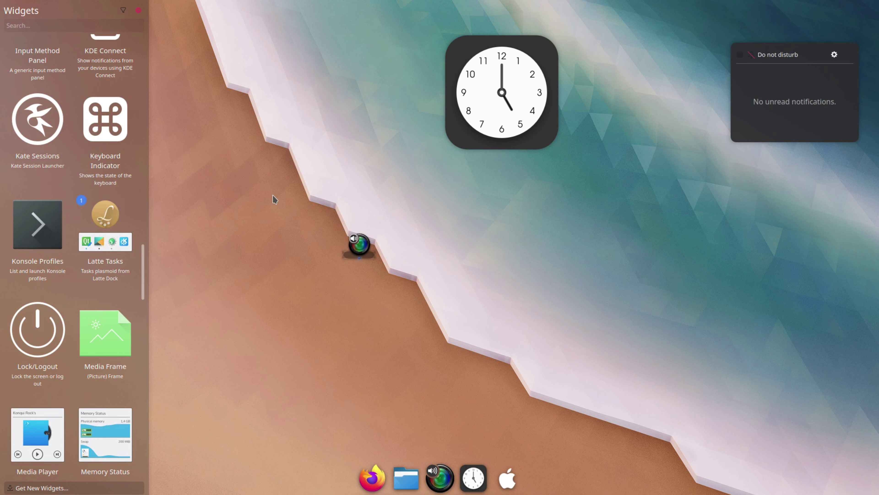
Launch Firefox and the Dolphin file manager from the dock and minimize both windows.
click(374, 467)
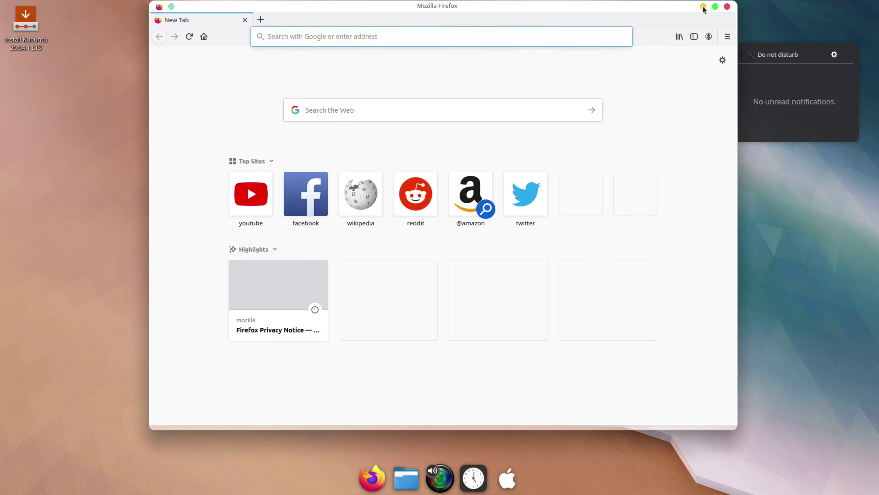
click(704, 7)
click(403, 478)
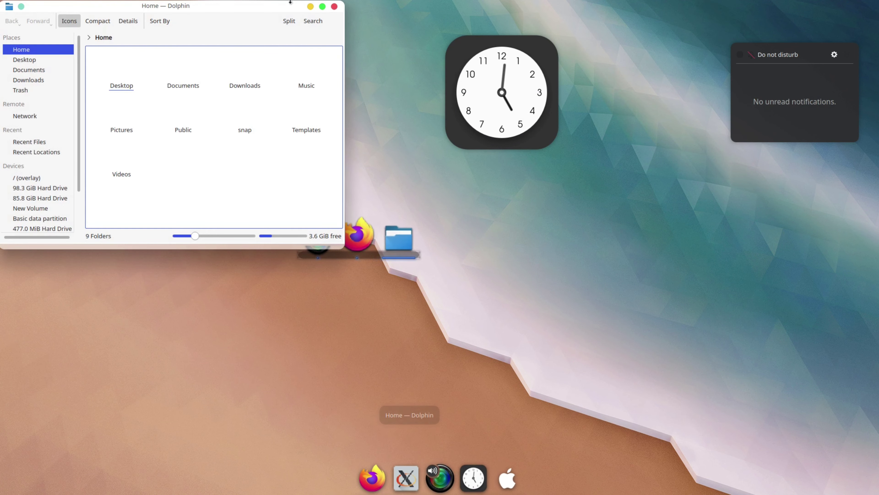
click(311, 6)
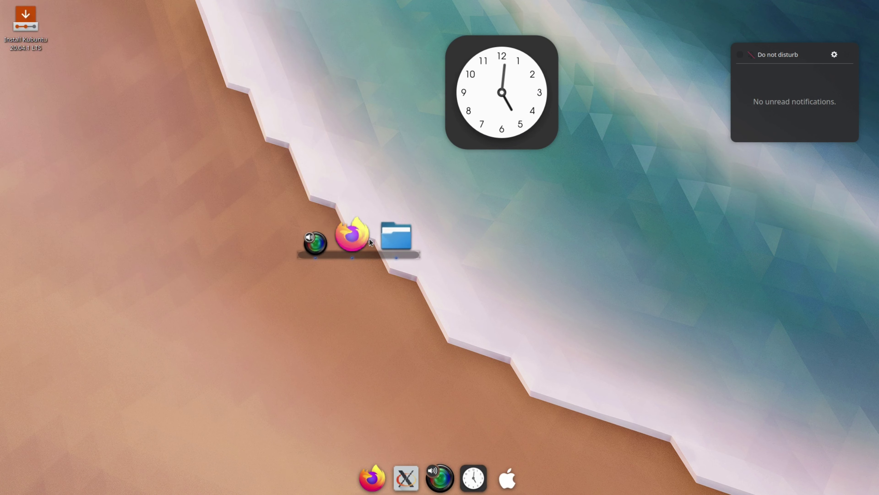
drag(370, 243, 107, 292)
drag(48, 230, 48, 230)
key(Escape)
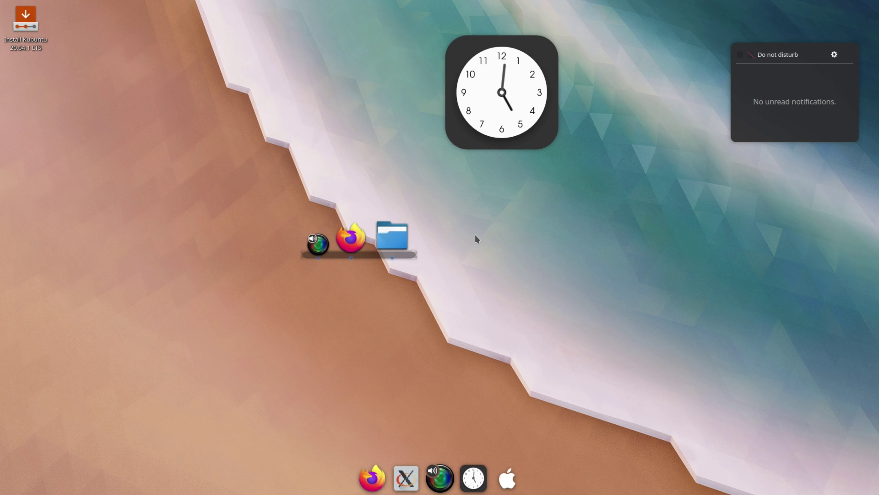
click(457, 85)
click(476, 96)
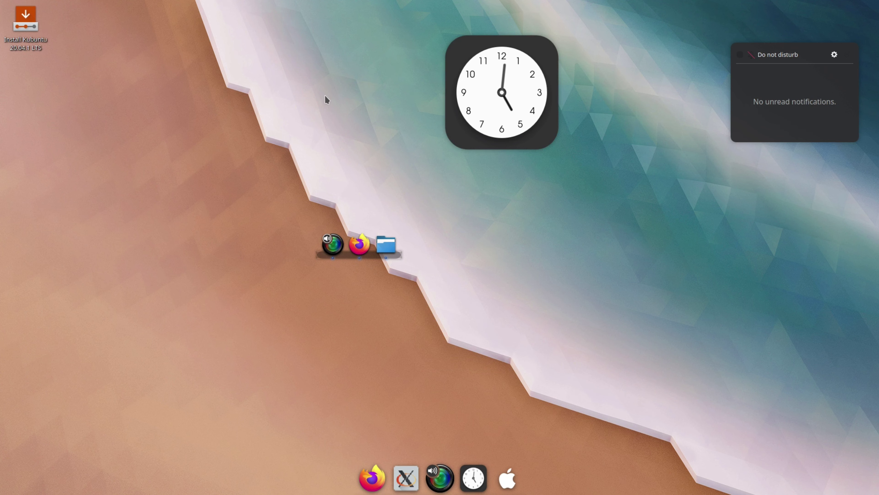
Enter desktop layout customization and move the Notifications widget into the desktop's upper-right corner.
right_click(811, 62)
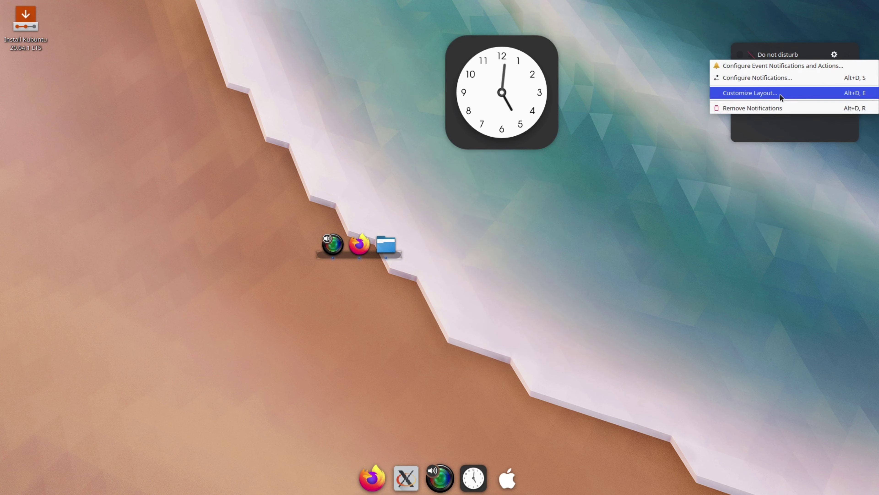
click(768, 93)
drag(767, 94, 782, 56)
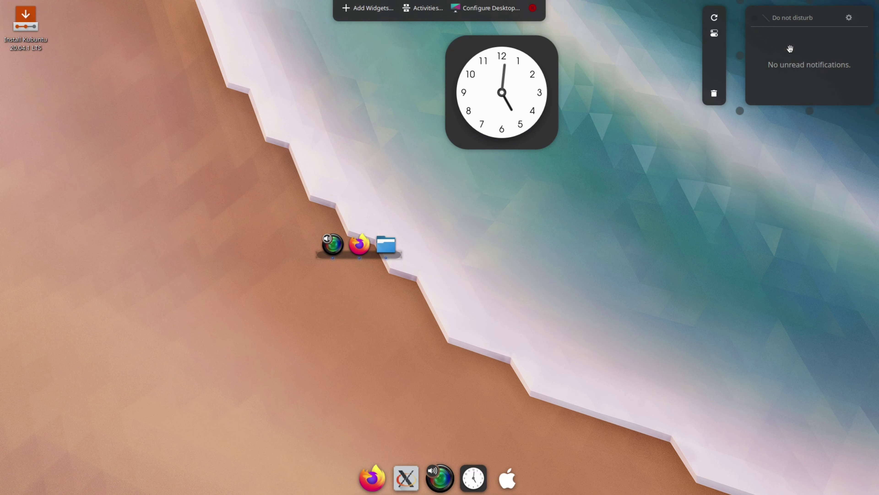
Move the clock widget to the desktop's top centre and Latte Tasks to the bottom-left corner, and exit layout customization.
right_click(492, 93)
drag(470, 88, 419, 58)
drag(362, 250, 51, 478)
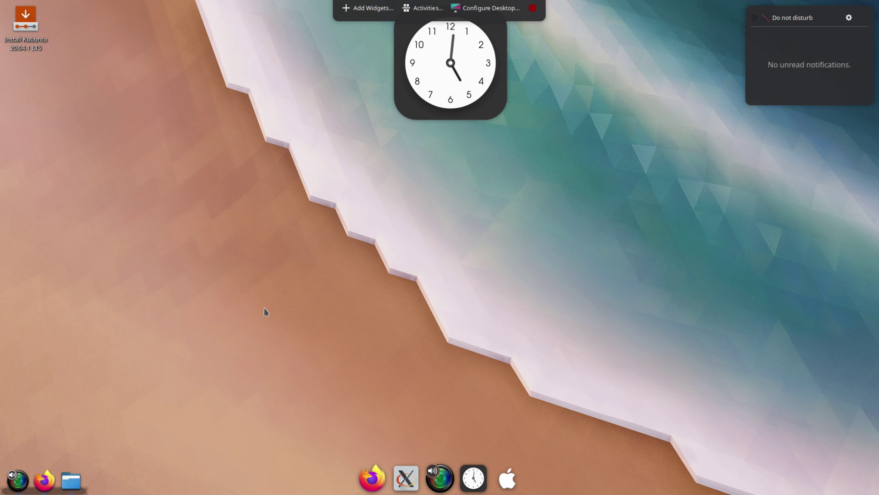
click(536, 12)
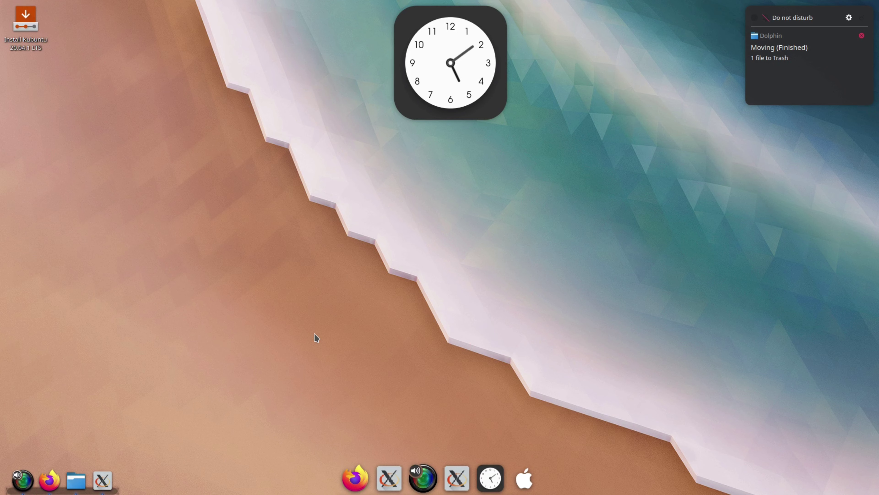
Search the Simple Menu for "termi" and open the Konsole terminal.
click(525, 479)
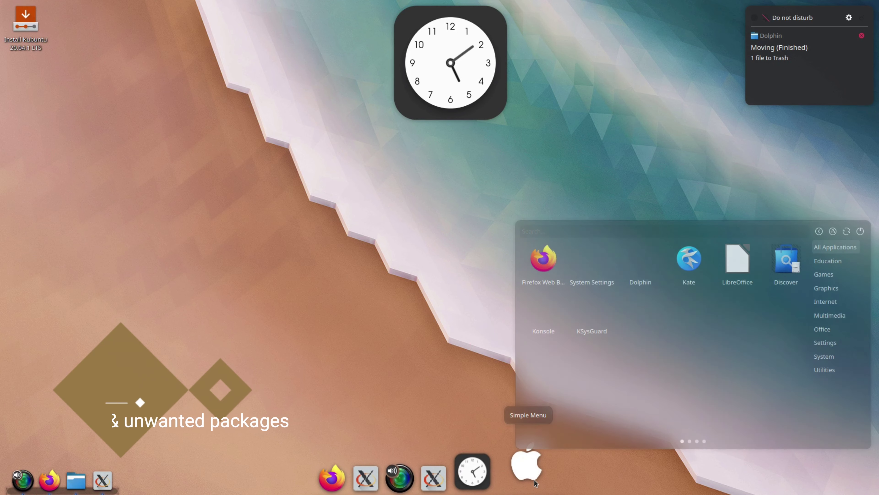
text(ter)
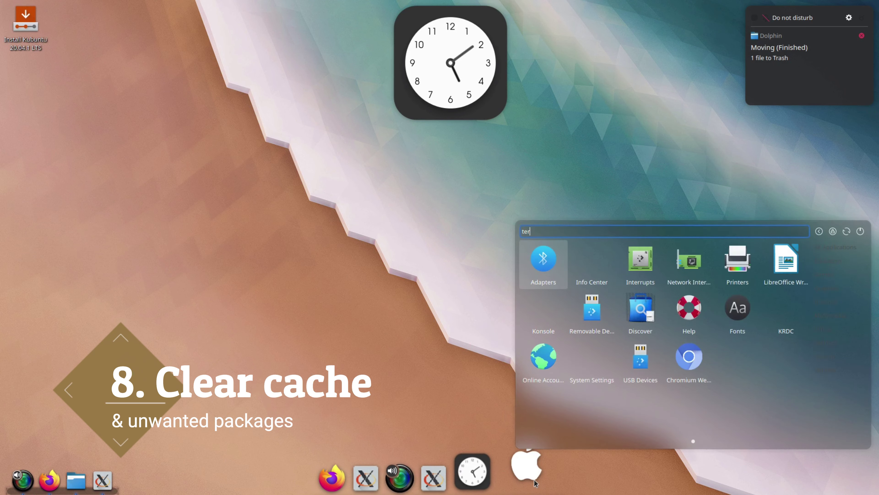
text(mi)
key(Return)
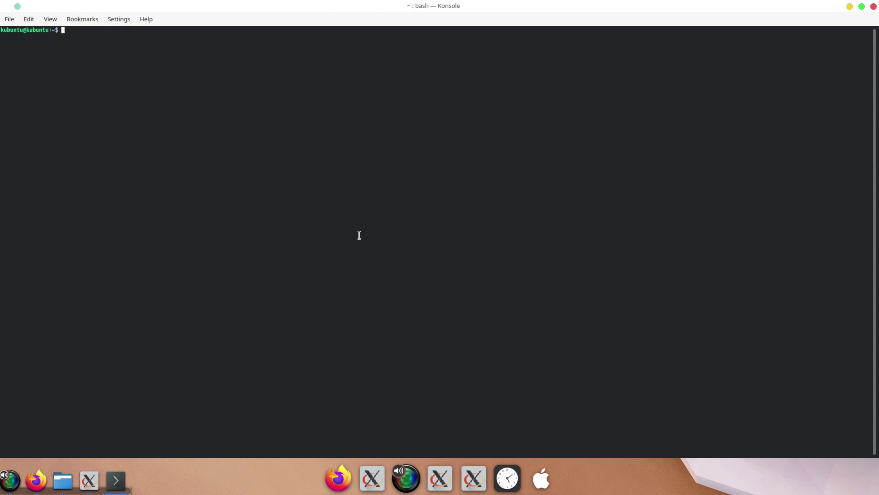
Enlarge the Konsole text by eight zoom steps, to a terminal size of 86 x 21.
key(ctrl+plus)
key(ctrl+plus)
key(ctrl+plus)
key(ctrl+plus)
key(ctrl+plus)
key(ctrl+plus)
key(ctrl+plus)
key(ctrl+plus)
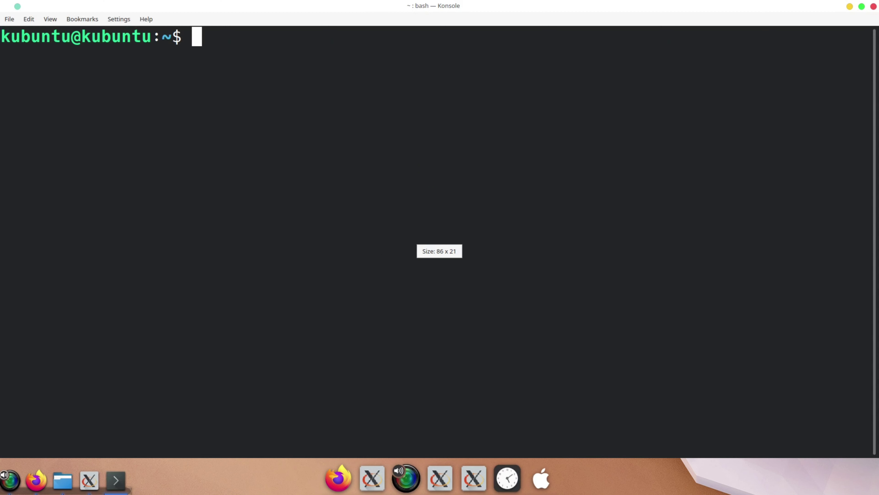
Switch to a root shell with "sudo su" and clear the terminal screen.
text(s)
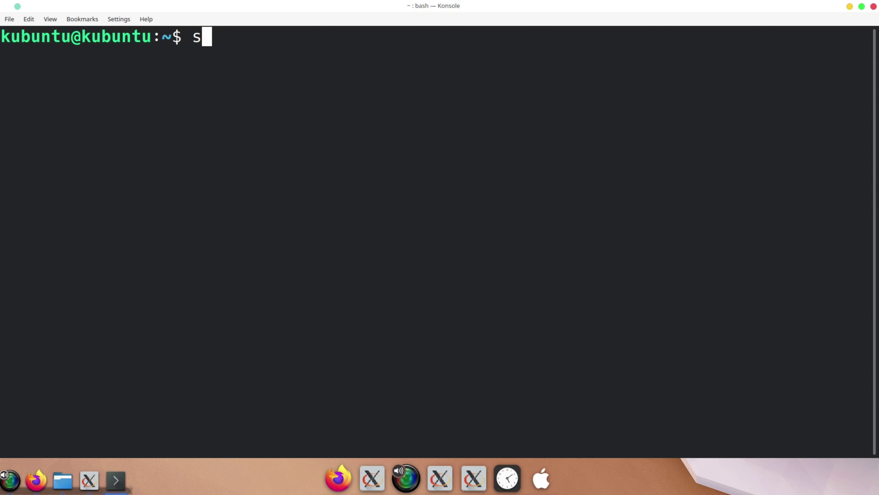
text(udo )
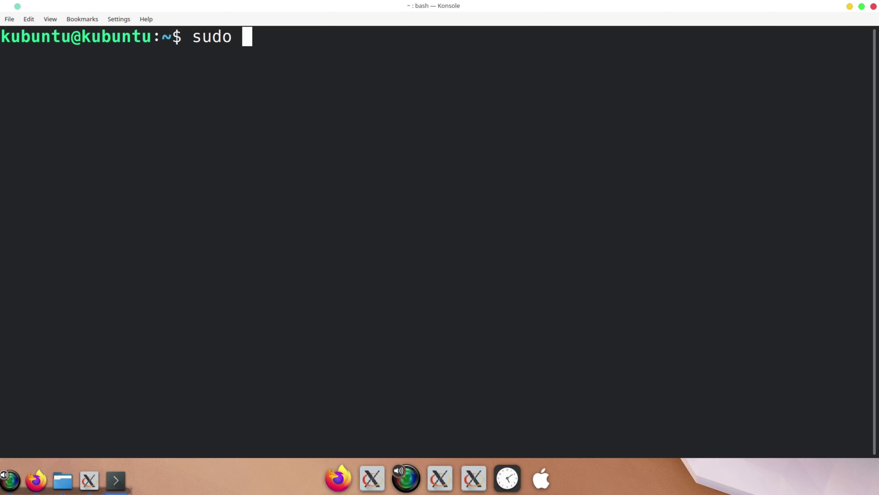
text(su)
key(Return)
key(ctrl+l)
Remove unneeded packages by running "sudo apt autoremove" in the root shell.
text(sudo )
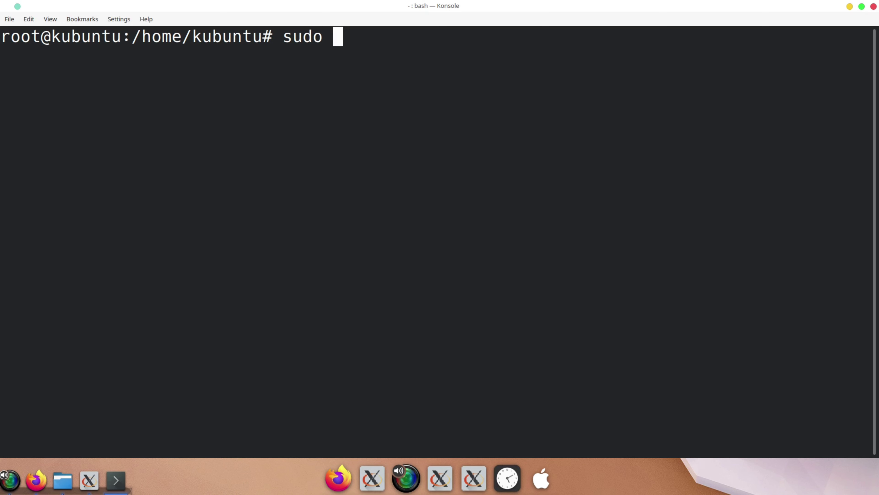
text(apt )
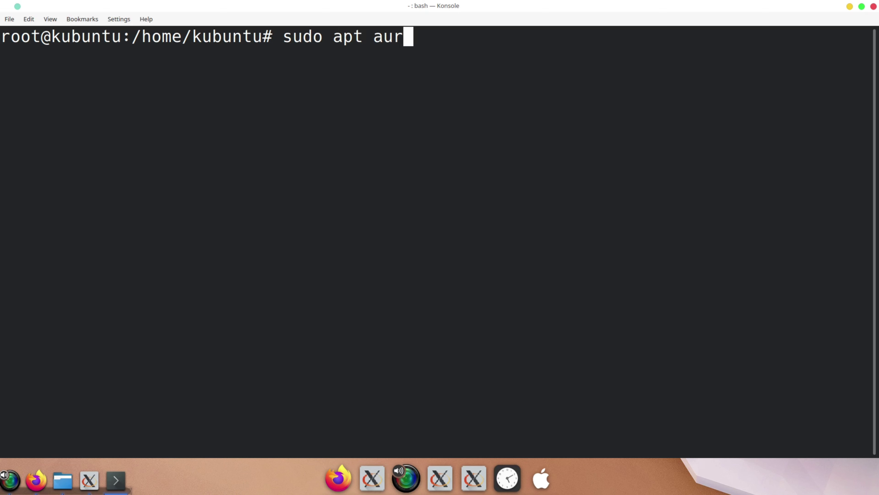
text(autoremove)
key(Return)
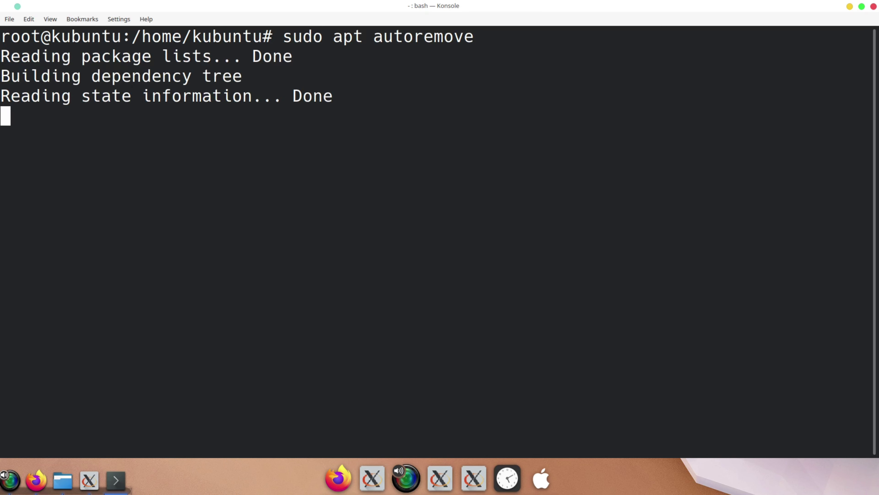
drag(632, 111, 362, 156)
click(359, 148)
triple_click(359, 156)
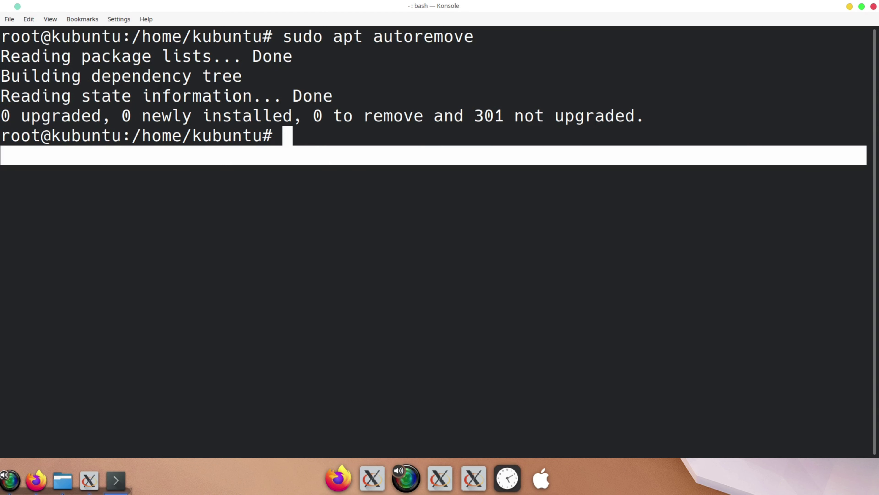
Clear the package cache by running "apt clean" in the root shell.
text(apt)
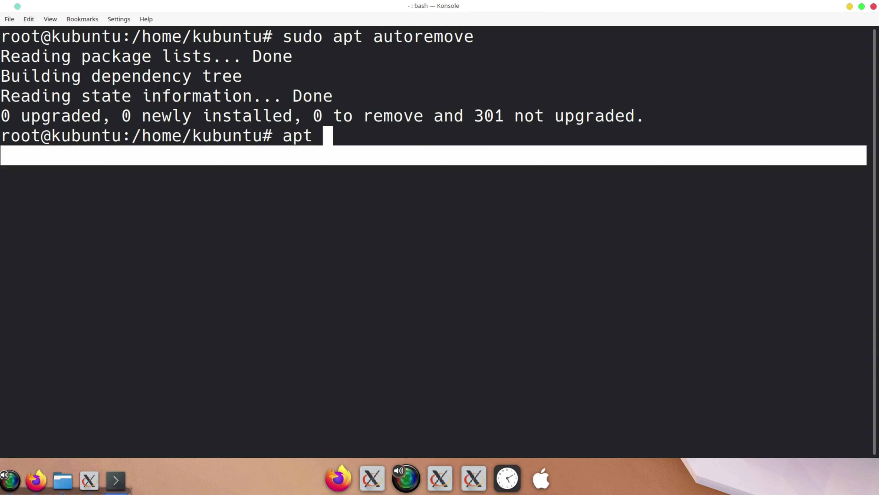
text( clean)
key(Return)
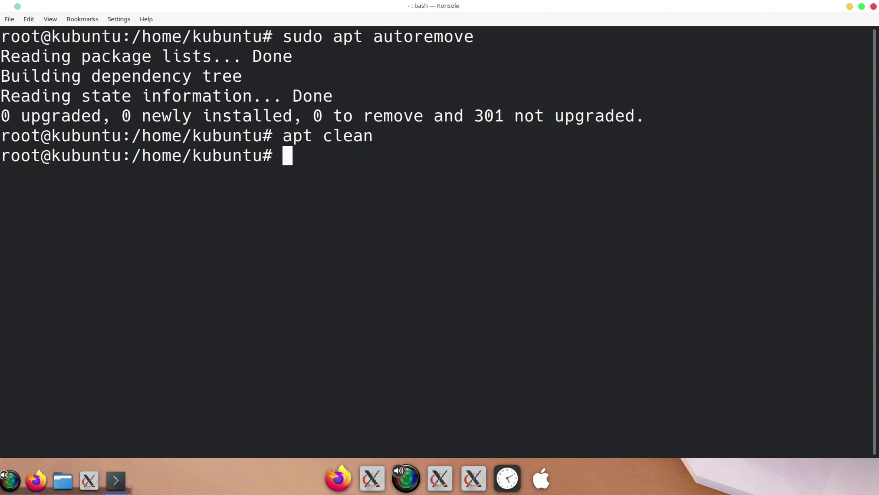
drag(401, 156, 0, 28)
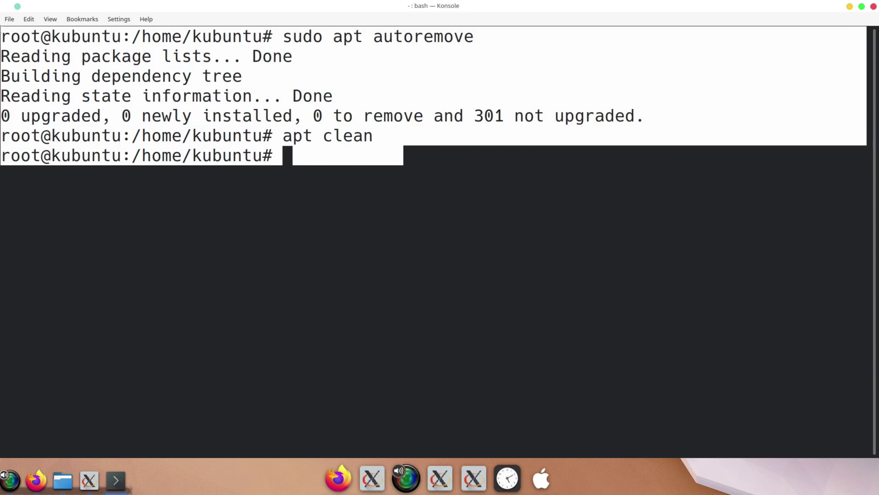
click(248, 145)
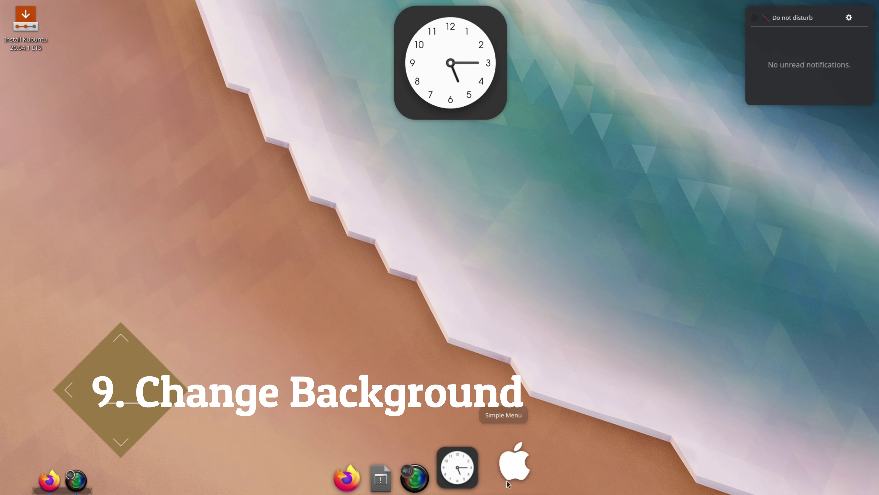
Apply the WhiteSur image as the desktop wallpaper and close the desktop settings window.
right_click(515, 215)
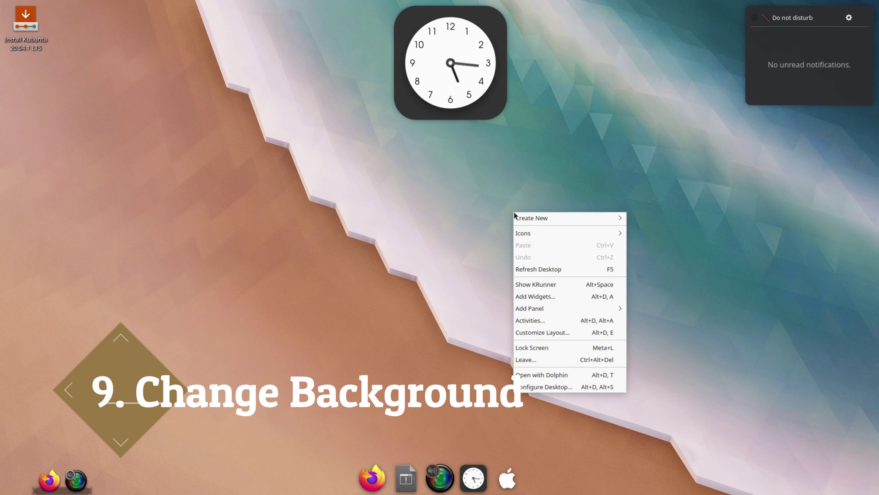
click(578, 387)
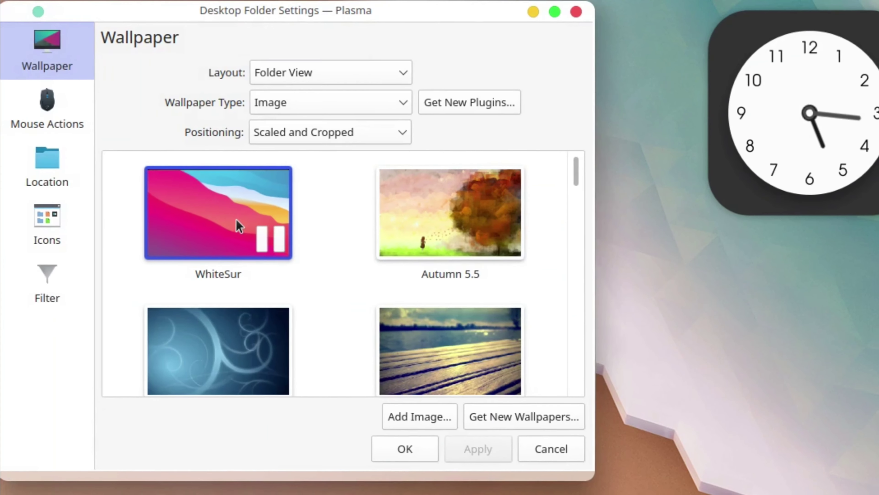
click(239, 227)
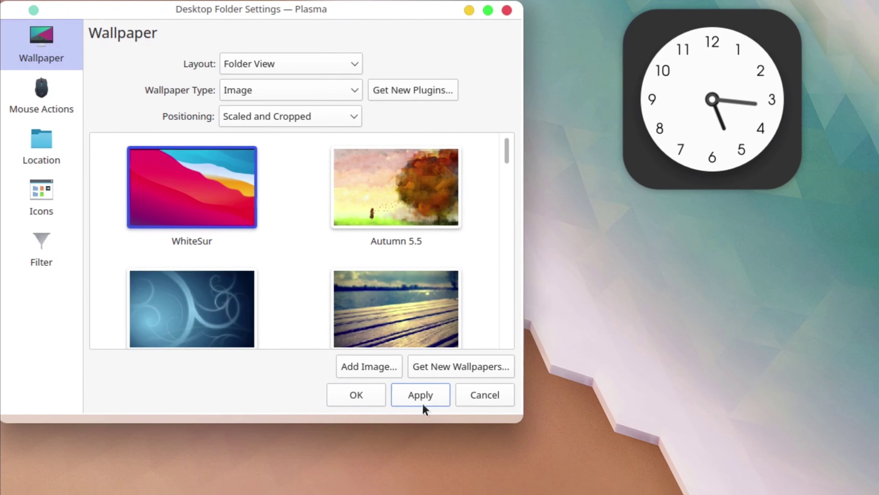
click(481, 451)
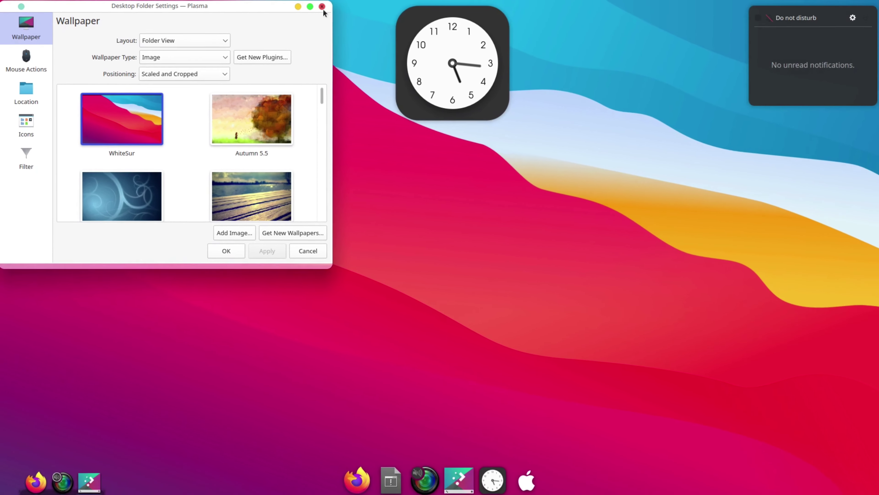
click(319, 8)
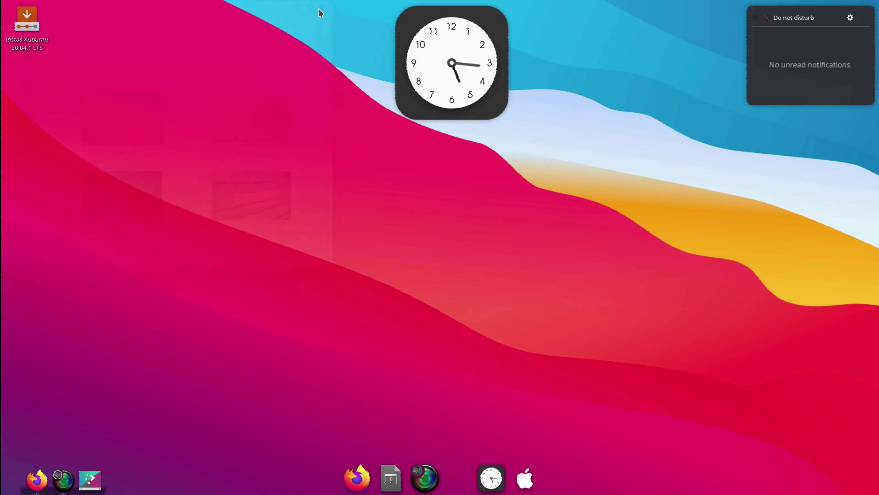